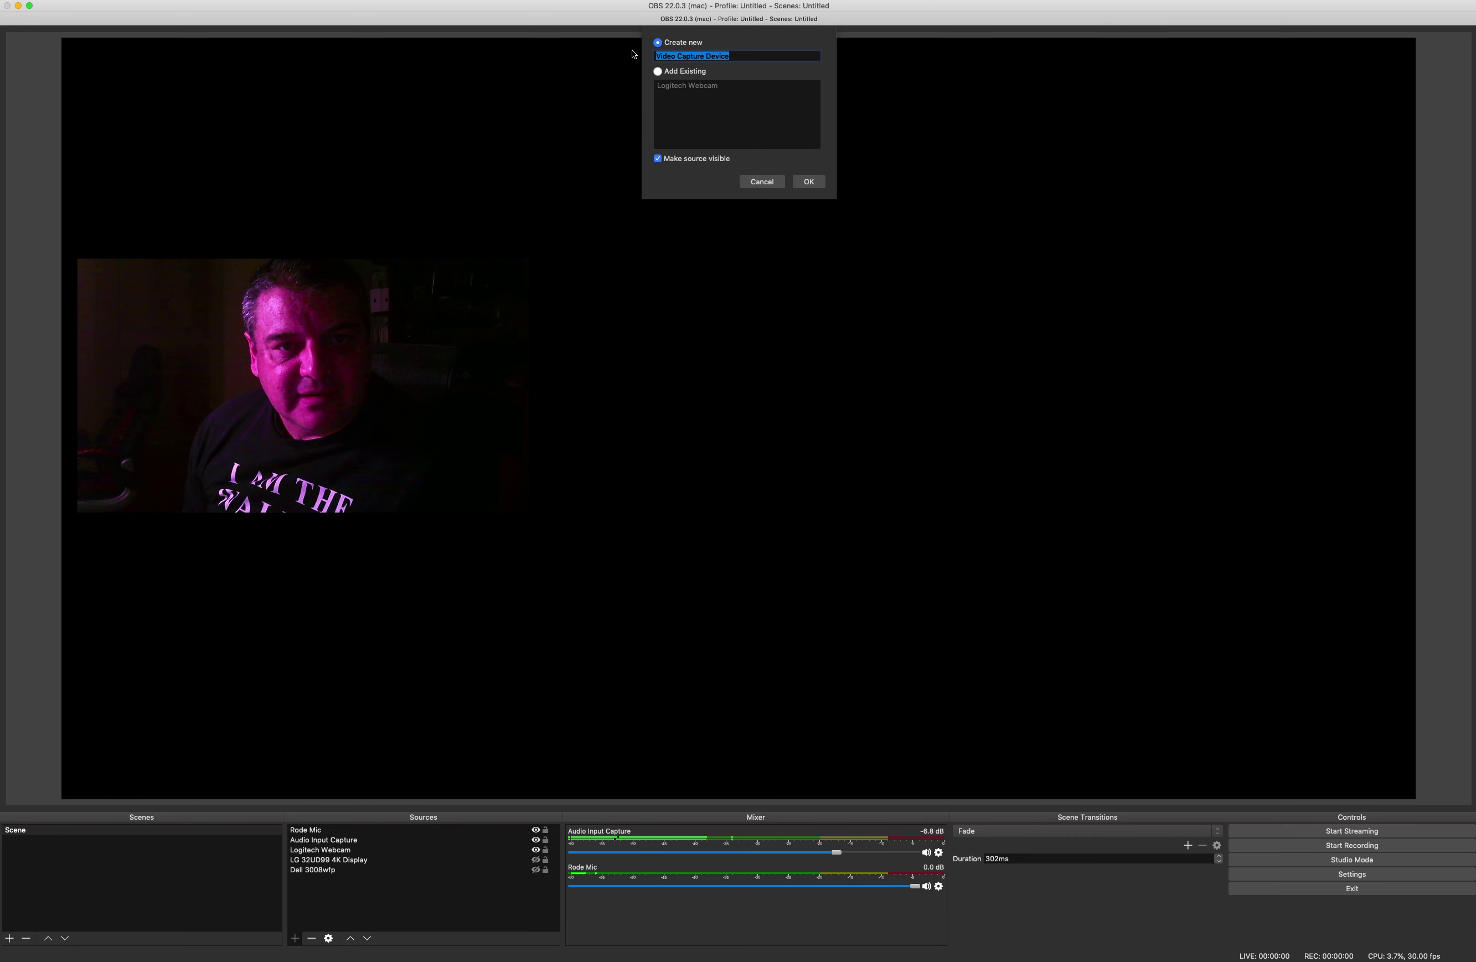
Step: Create a new video capture source named iPhone7Plus Camera and set its device to the iPhone 7 Plus
key("BackSpace")
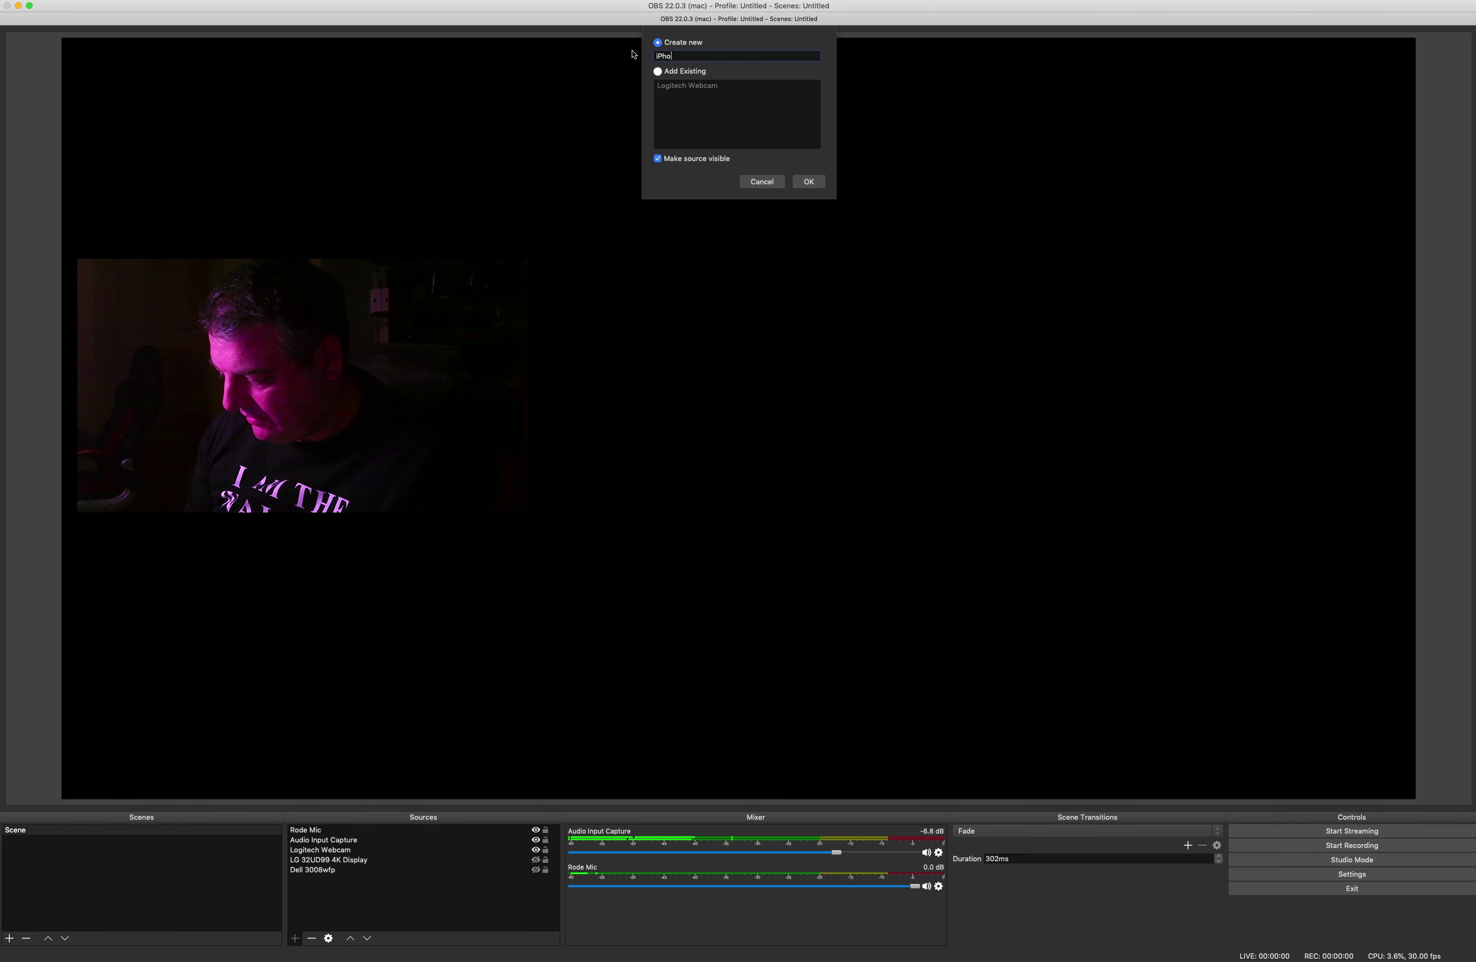
type("iPhone7Plus Camera")
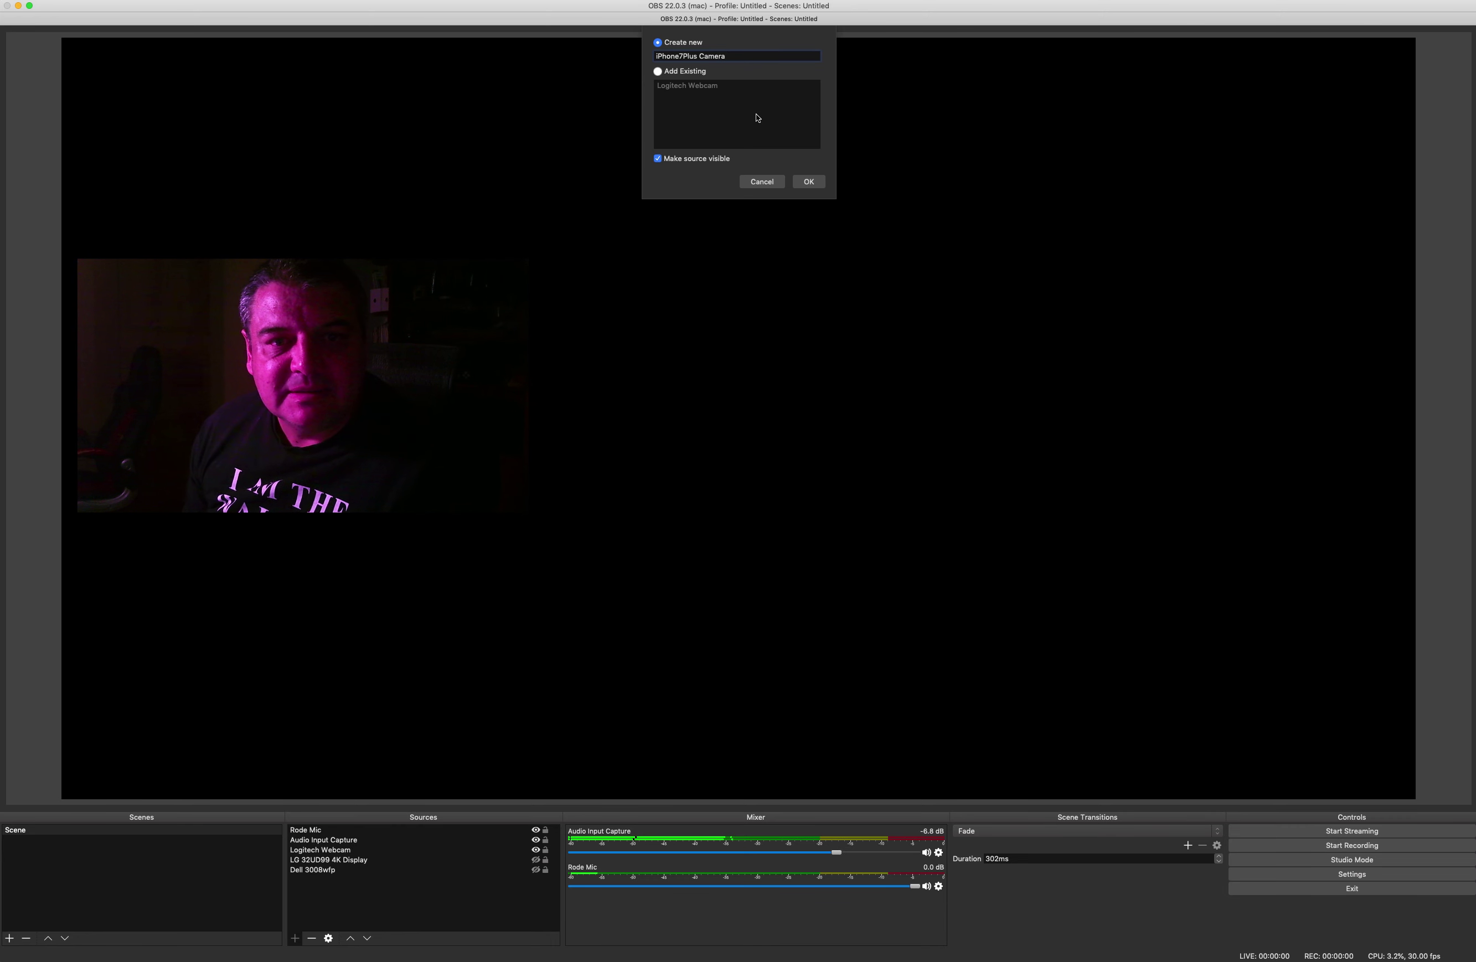
left_click(809, 181)
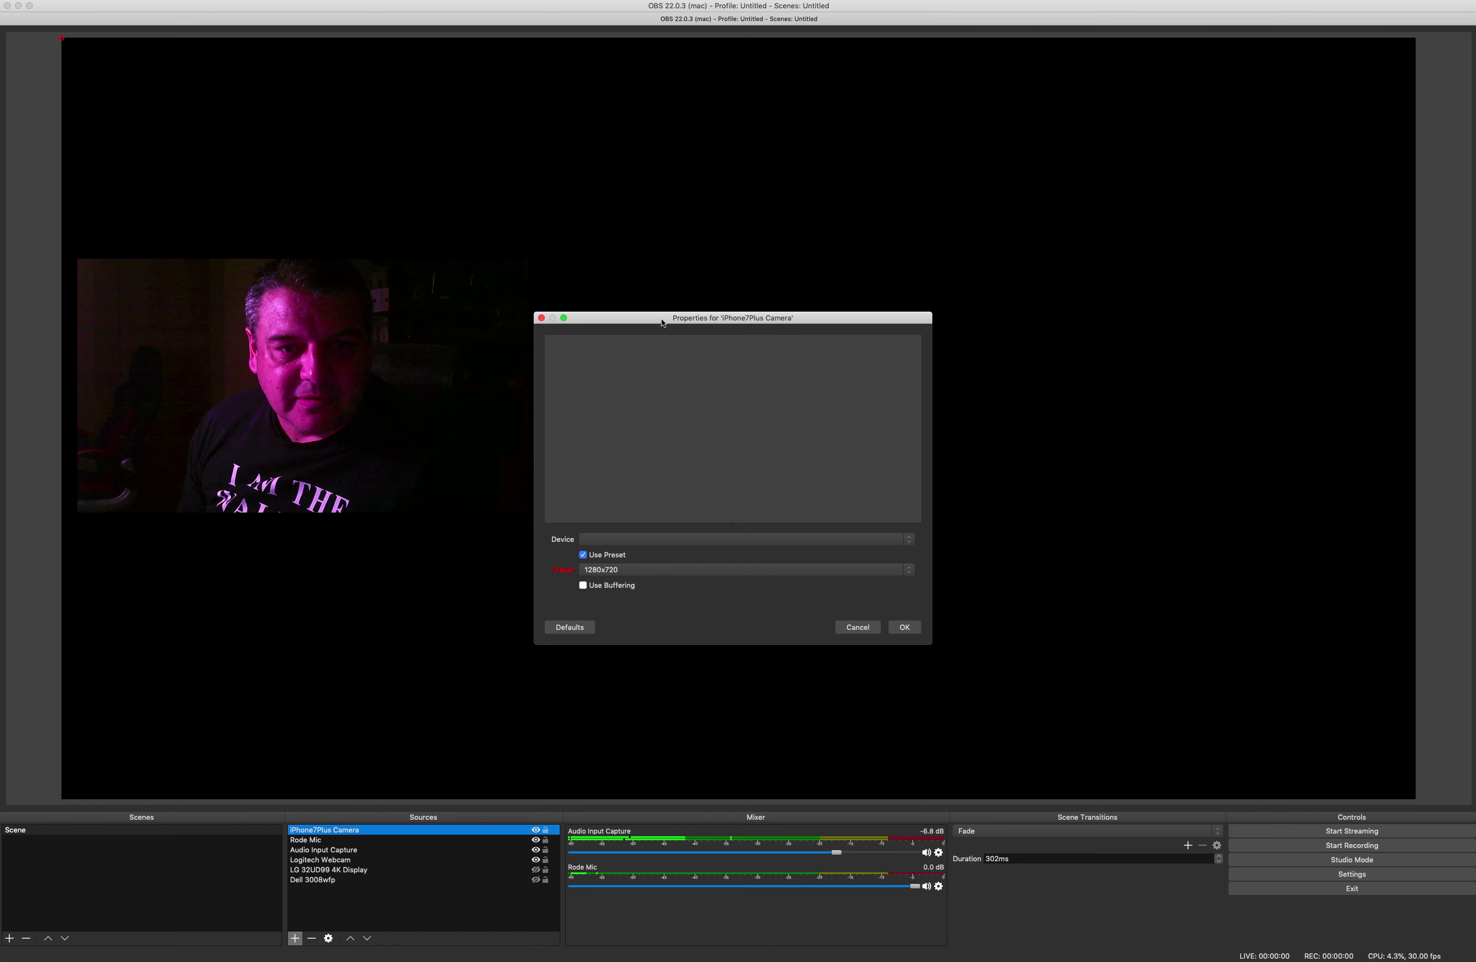
left_click_drag(663, 322, 656, 291)
left_click(713, 510)
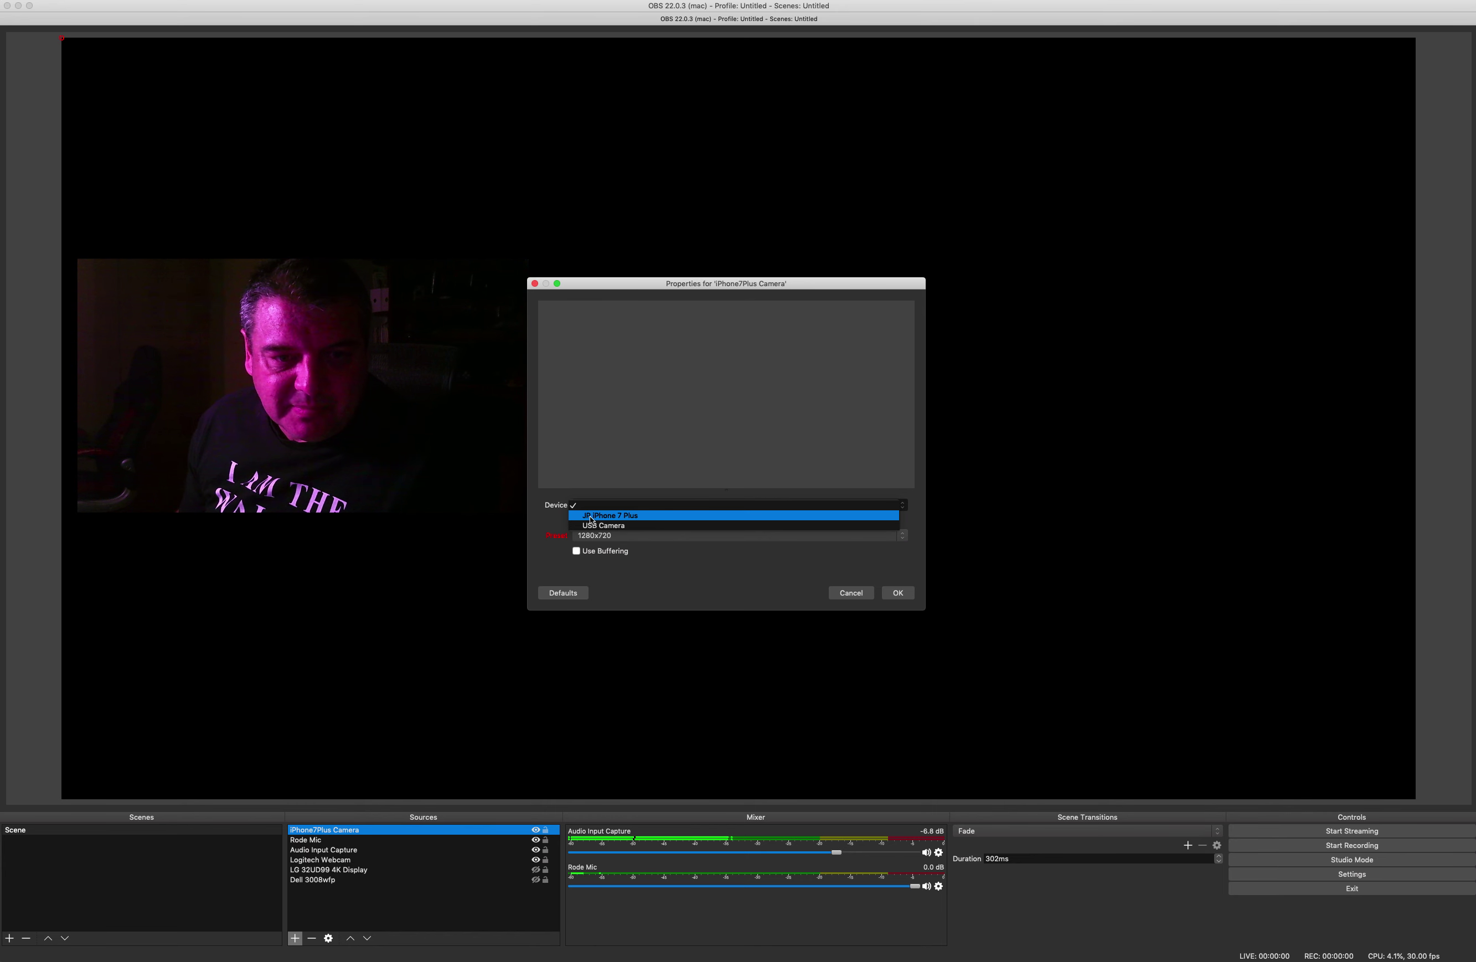
left_click(640, 520)
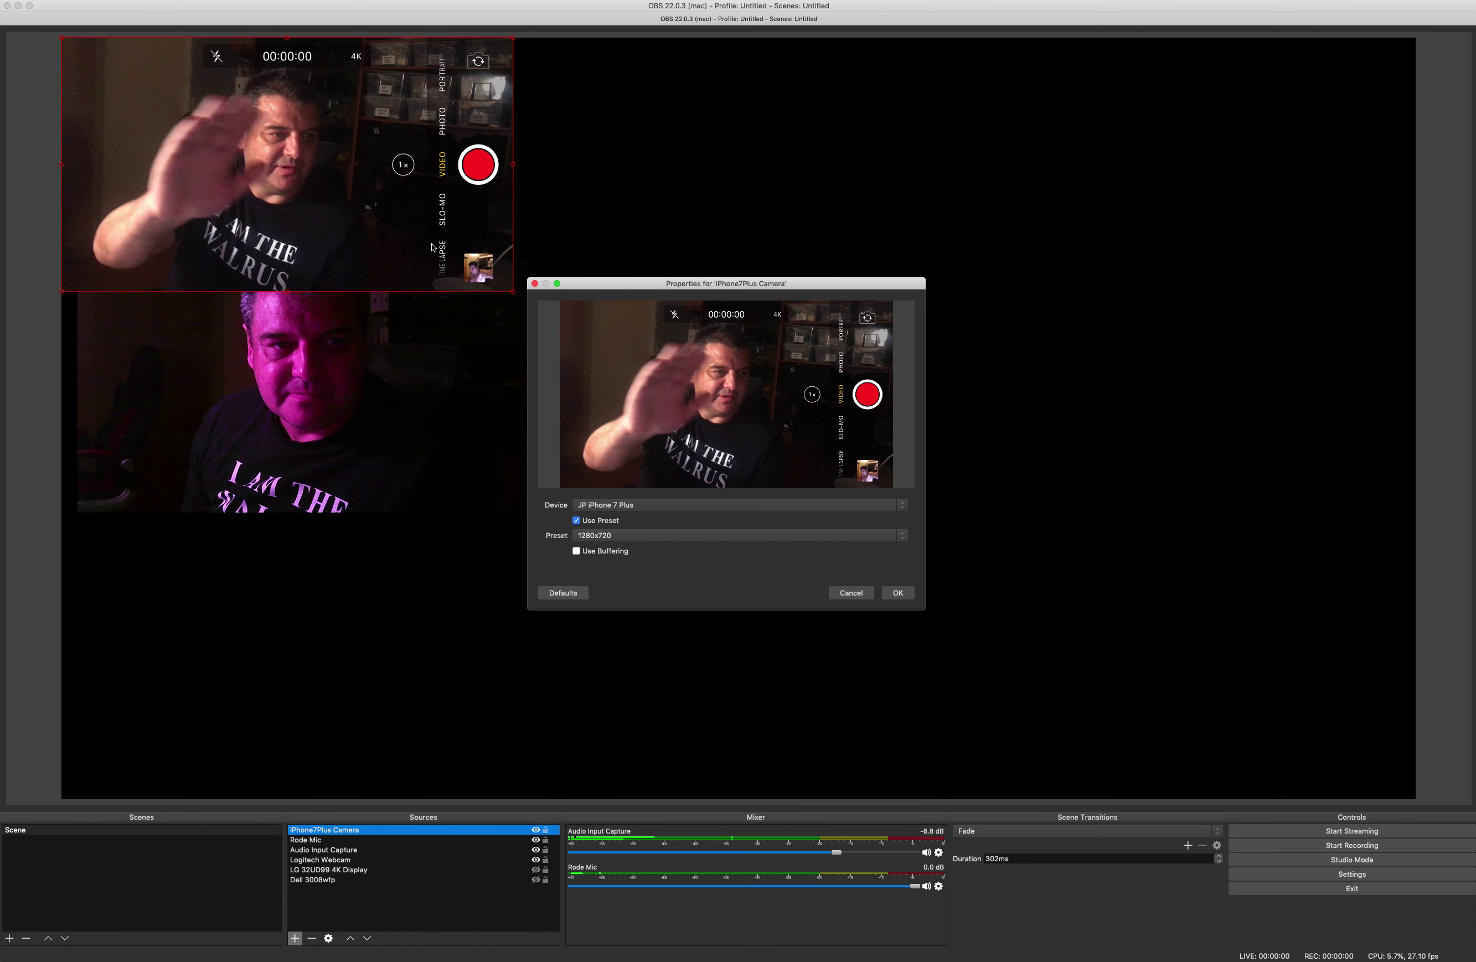
left_click(897, 594)
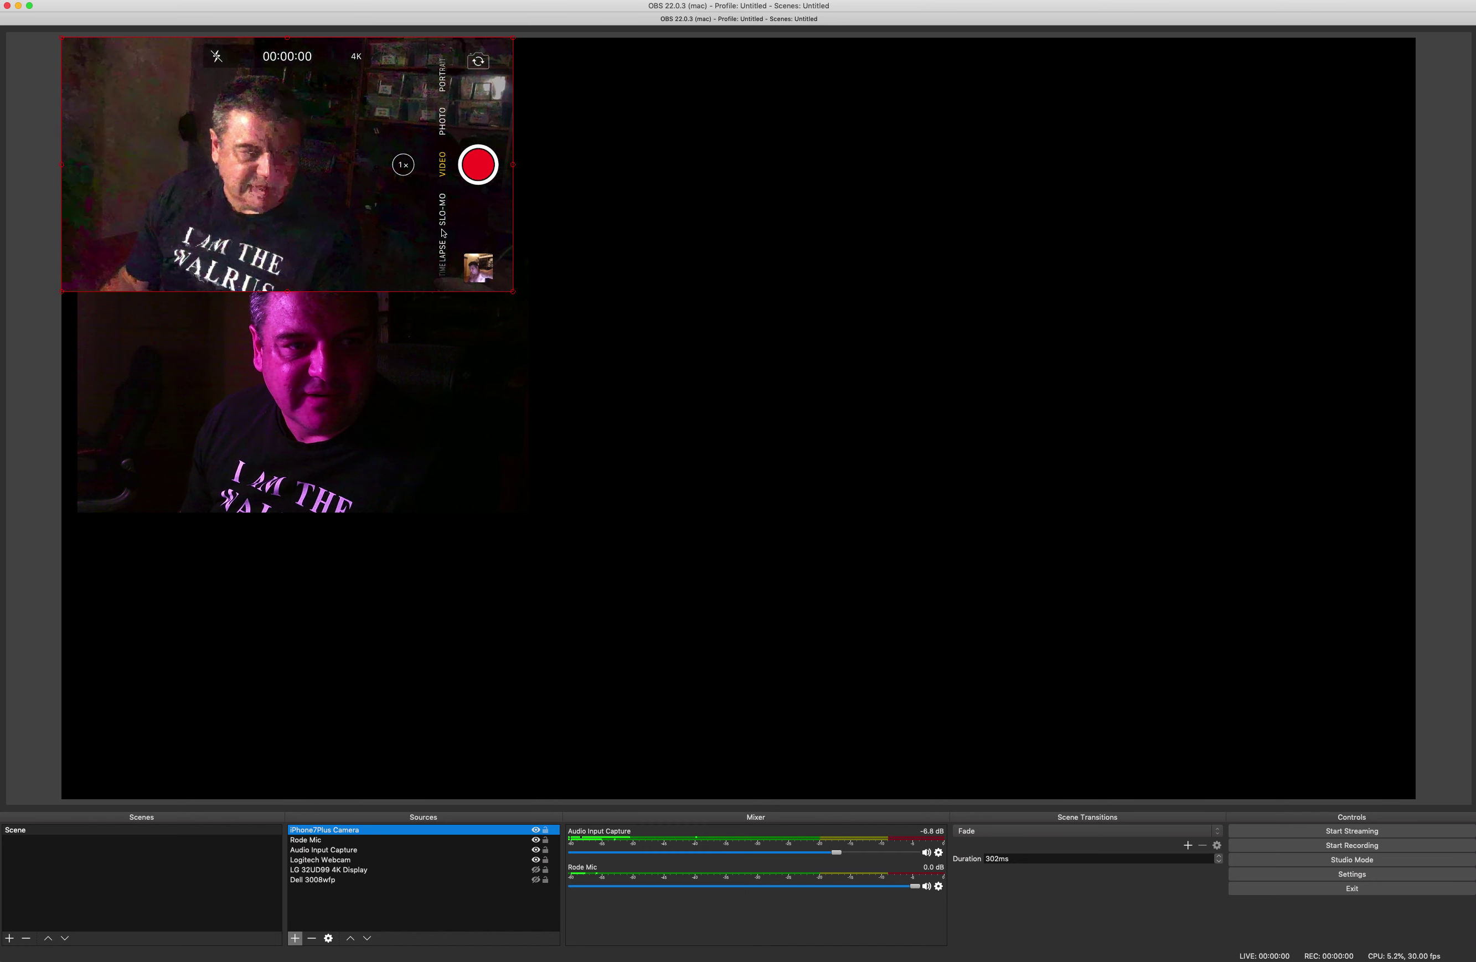
Step: Move the Logitech Webcam feed down on the canvas so it sits clear below the iPhone camera feed
left_click(313, 161)
left_click(201, 89)
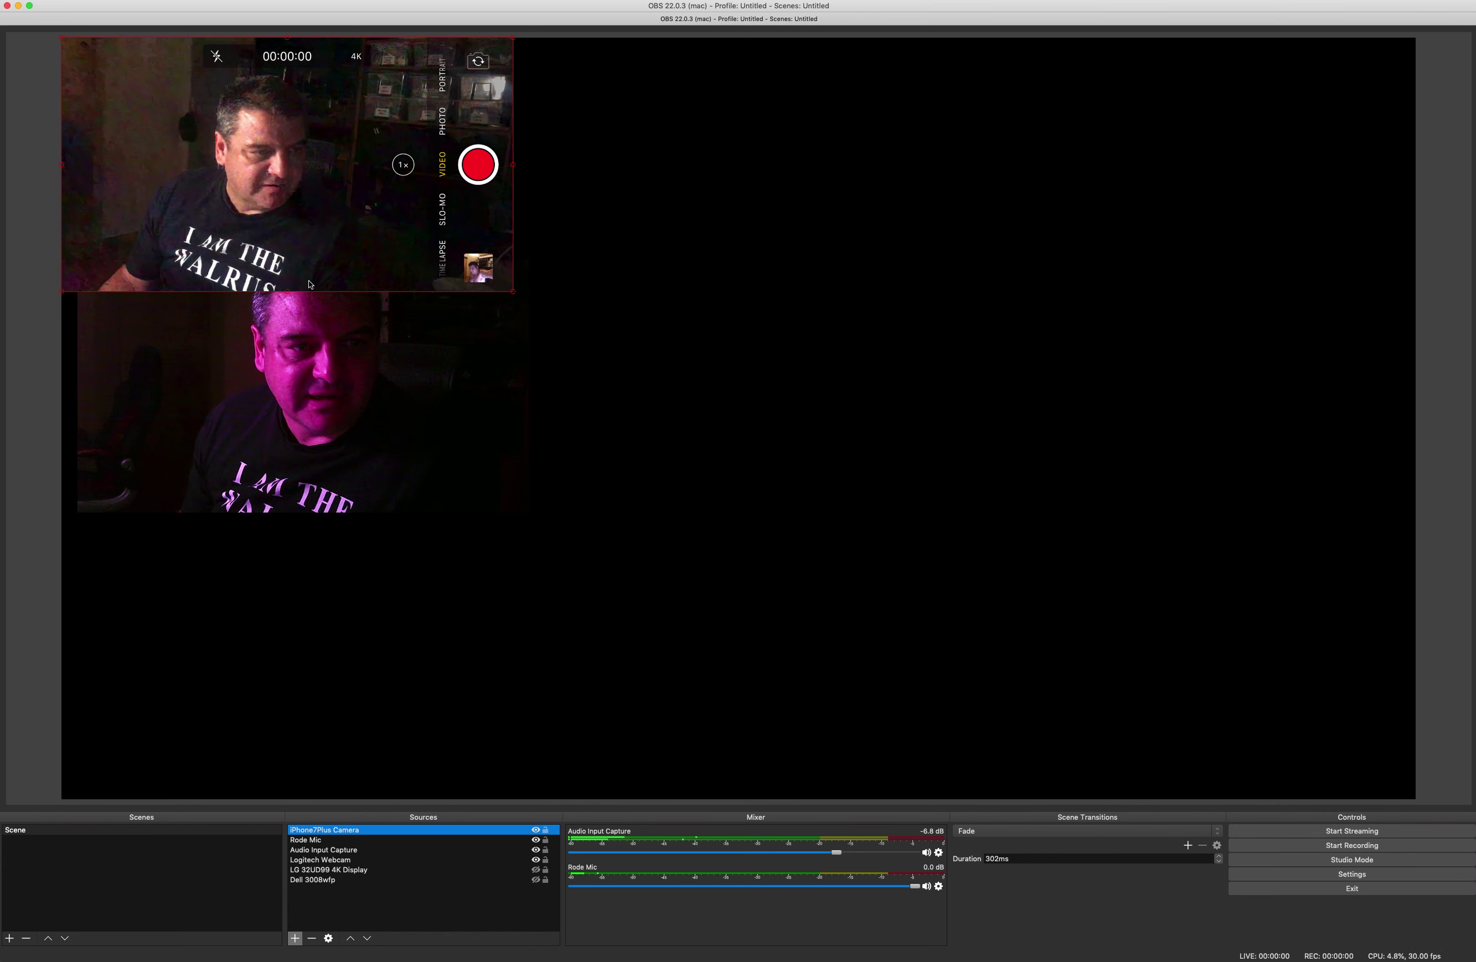
left_click(291, 419)
left_click_drag(344, 381, 342, 443)
left_click(266, 201)
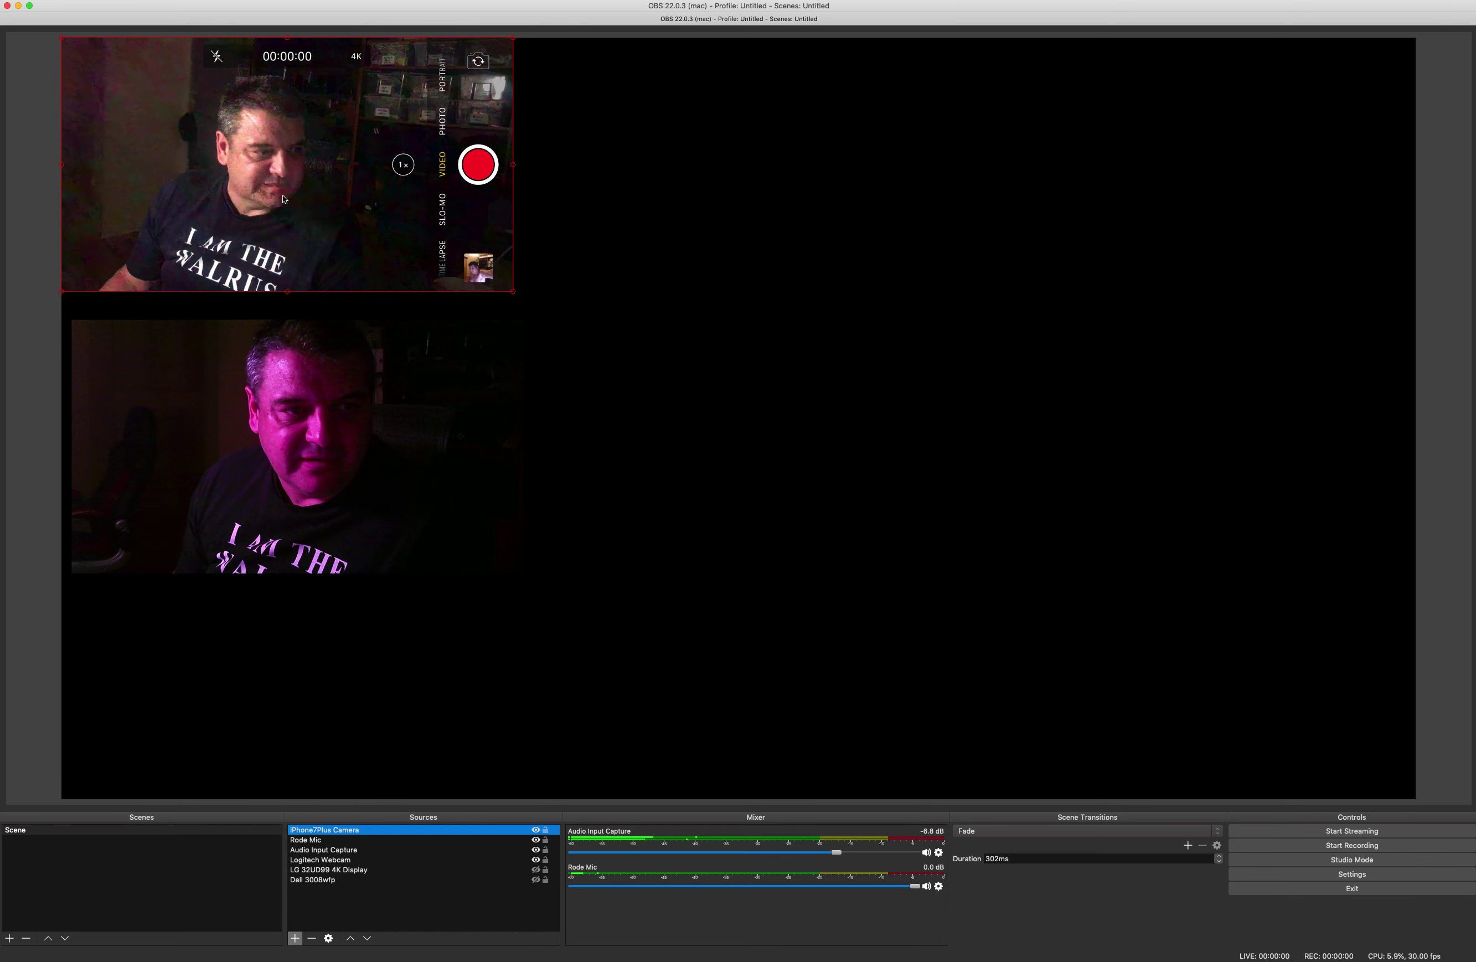
Step: Crop the iPhone camera feed by 350 on the right, 50 on the left and 100 on the top through its transform settings
right_click(306, 168)
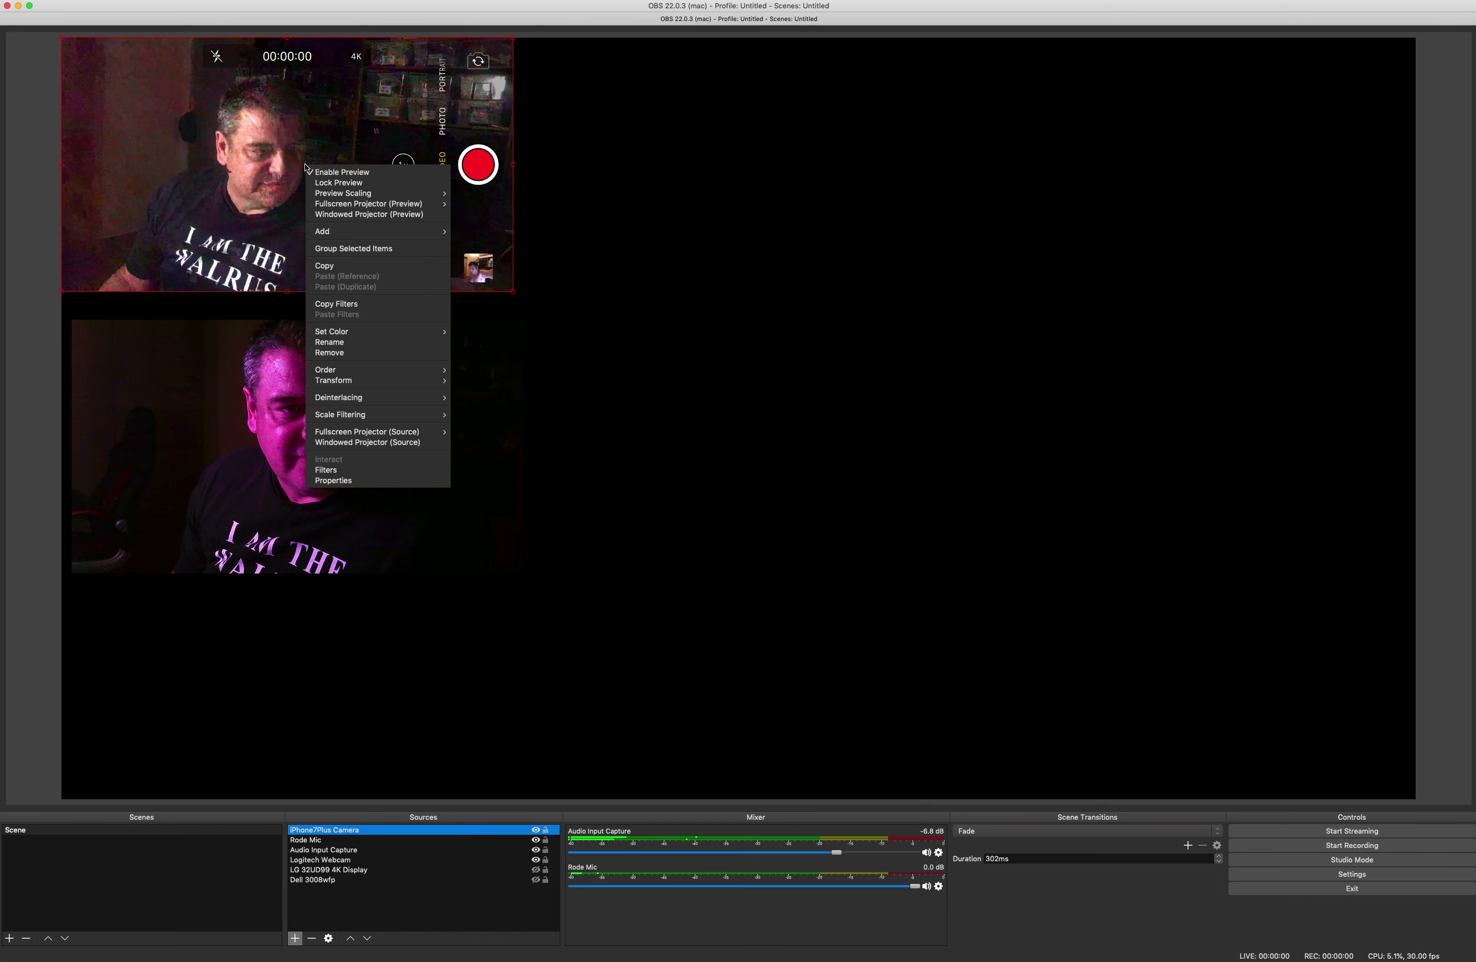
mouse_move(336, 382)
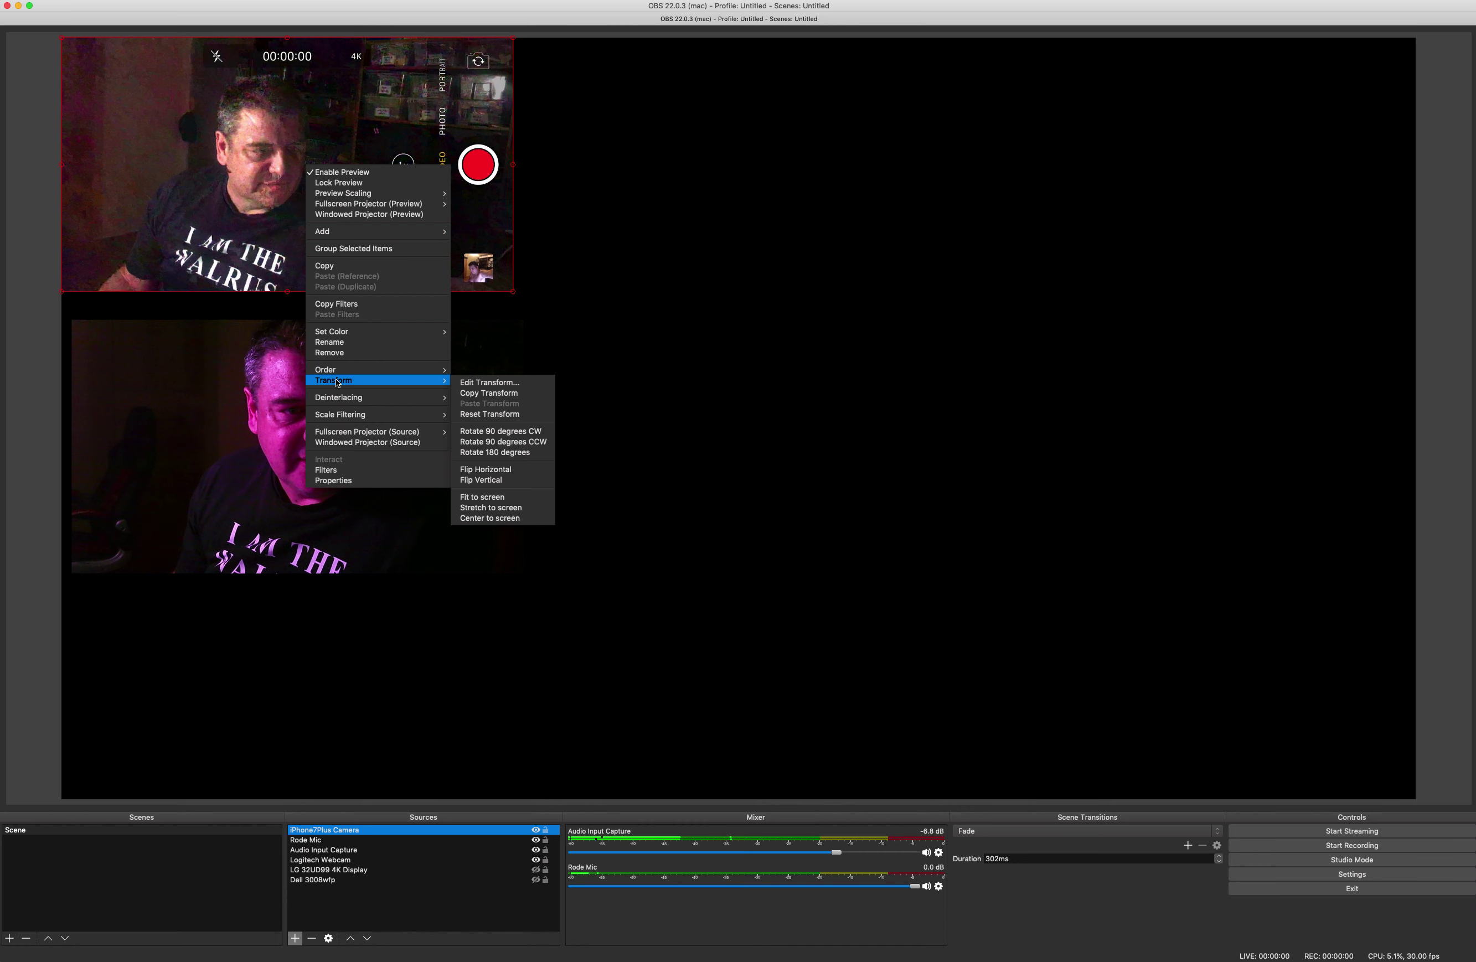
left_click(491, 384)
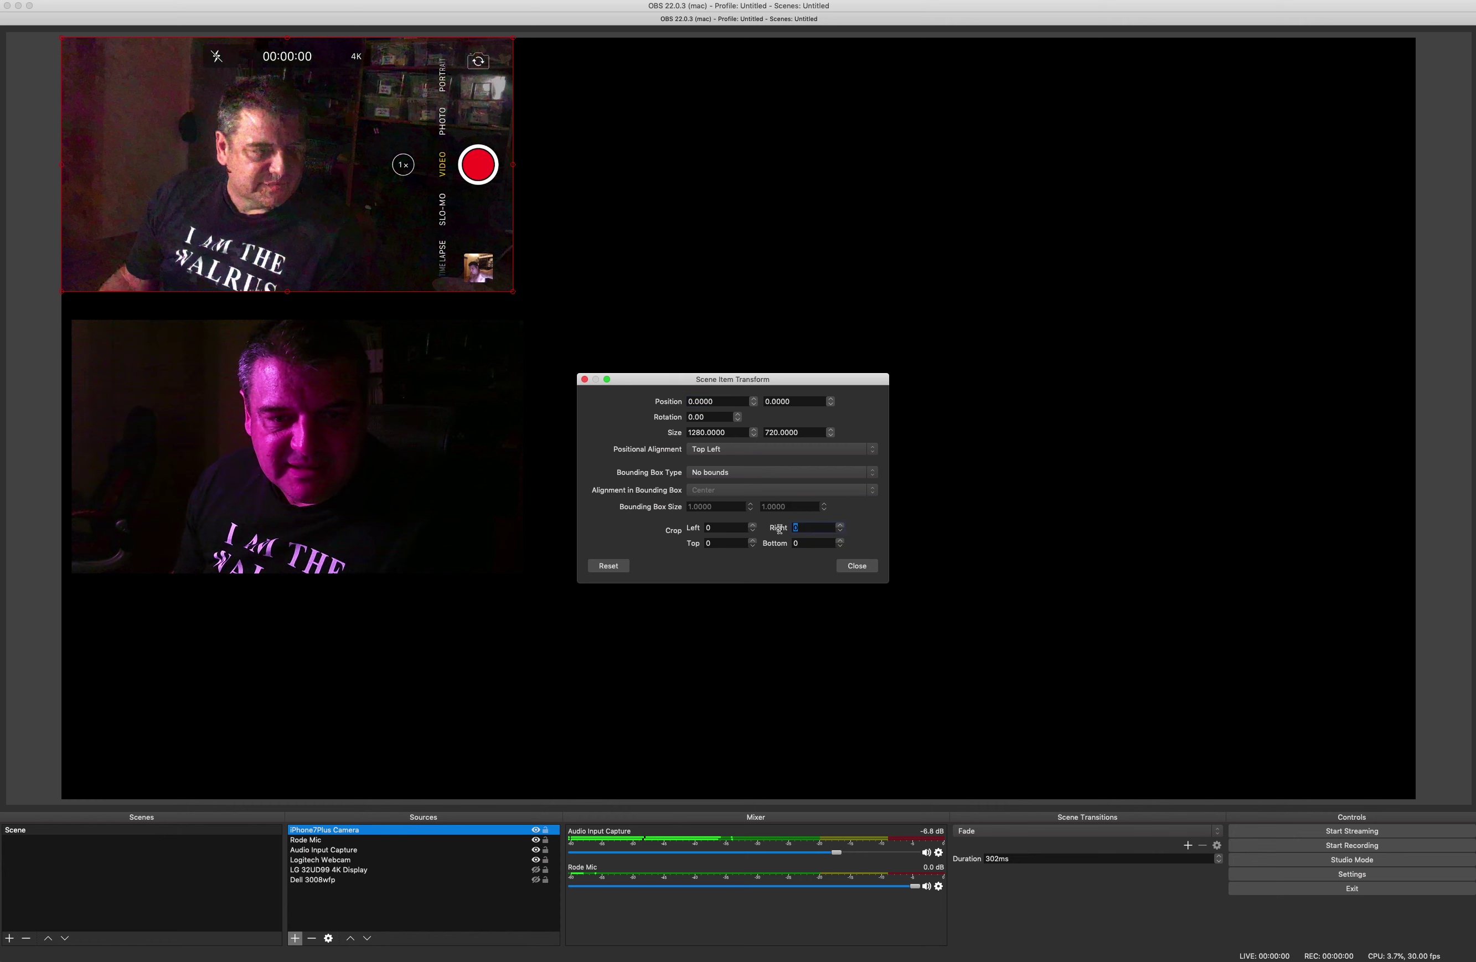
type("350")
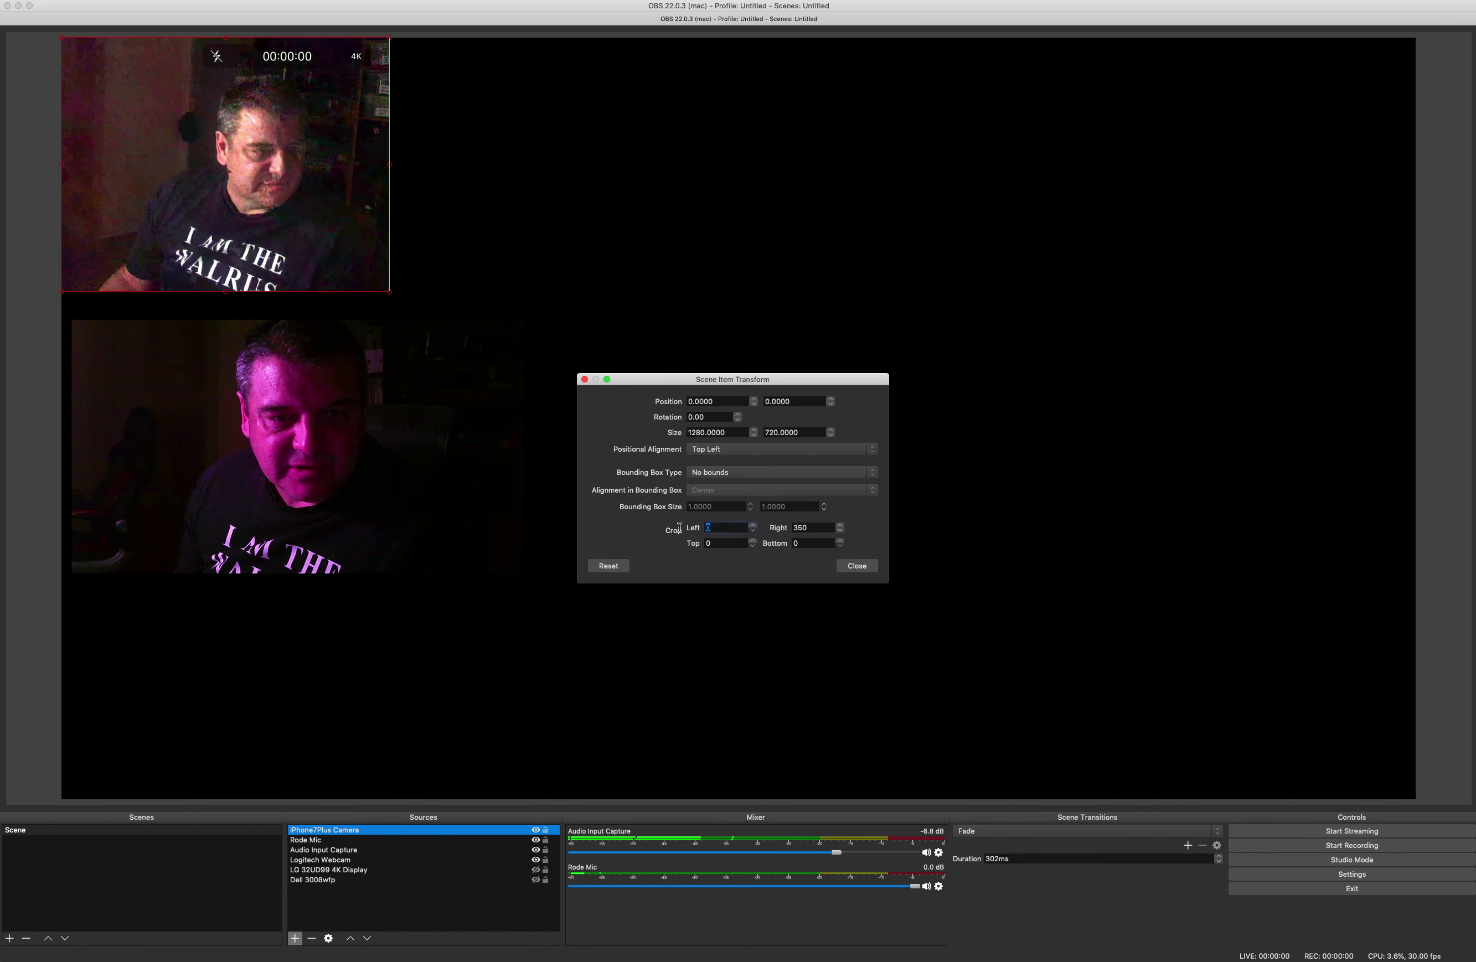
type("50")
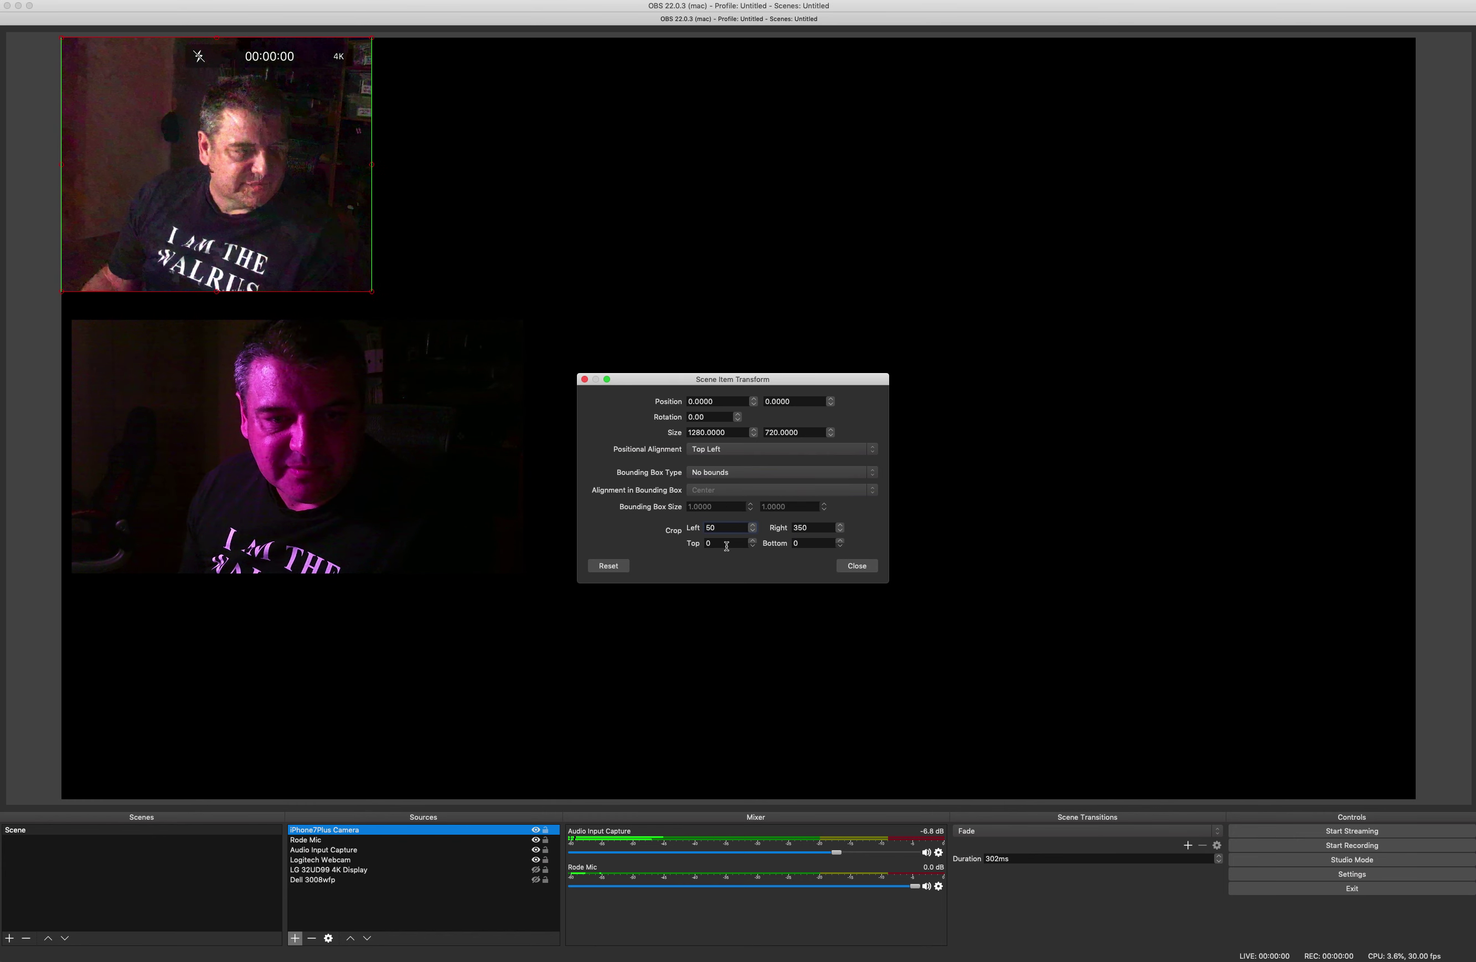
type("100")
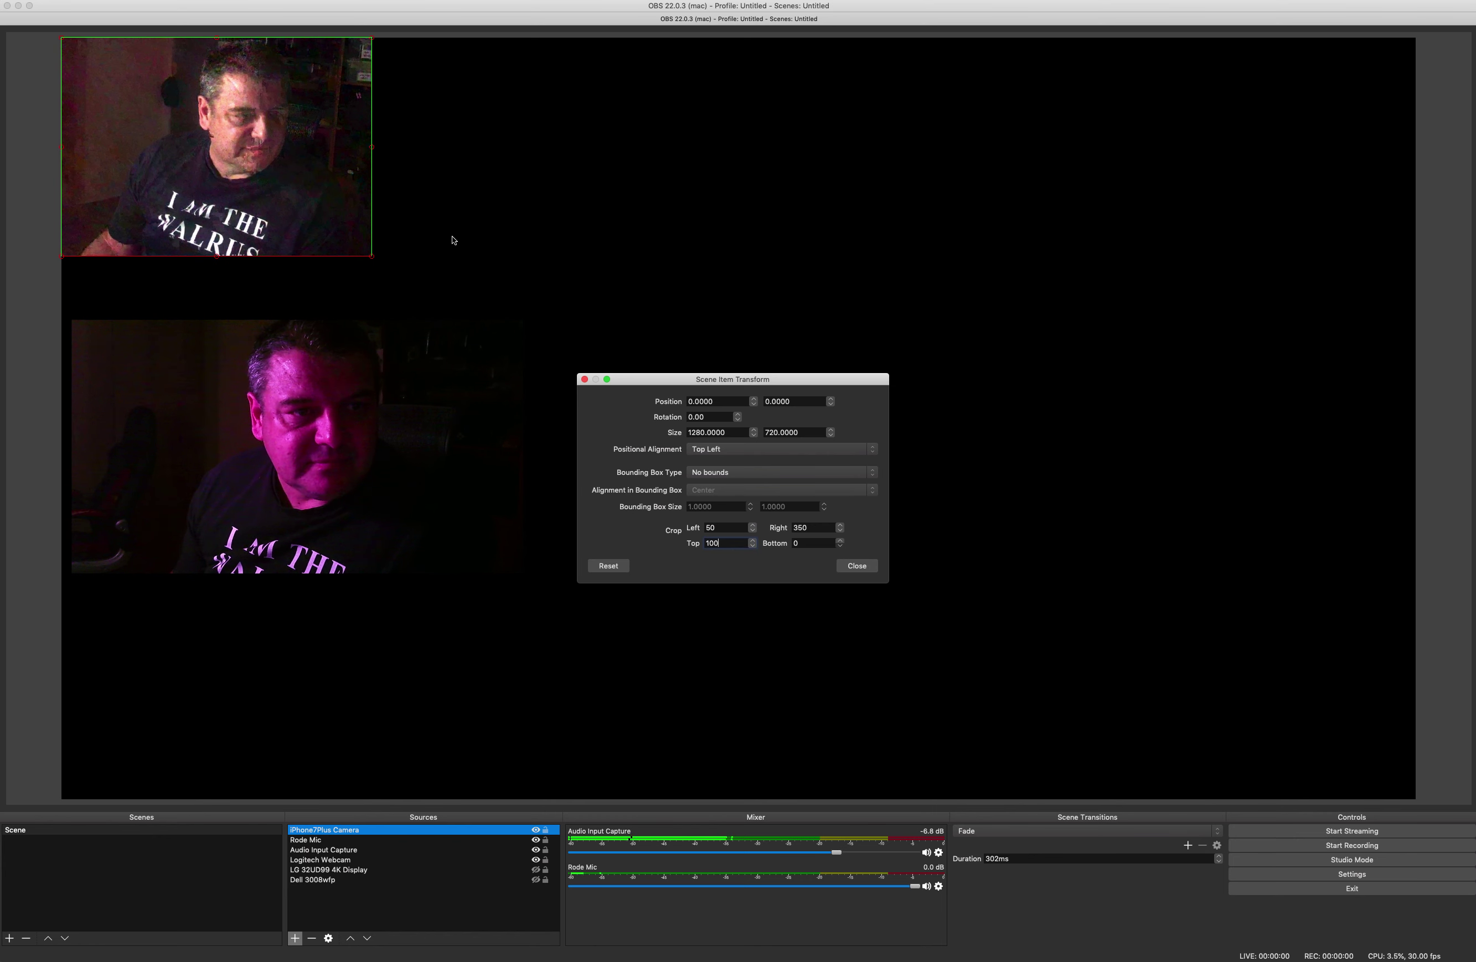
Step: Move the cropped iPhone camera feed slightly inward from the canvas's top-left corner
left_click_drag(283, 187, 295, 199)
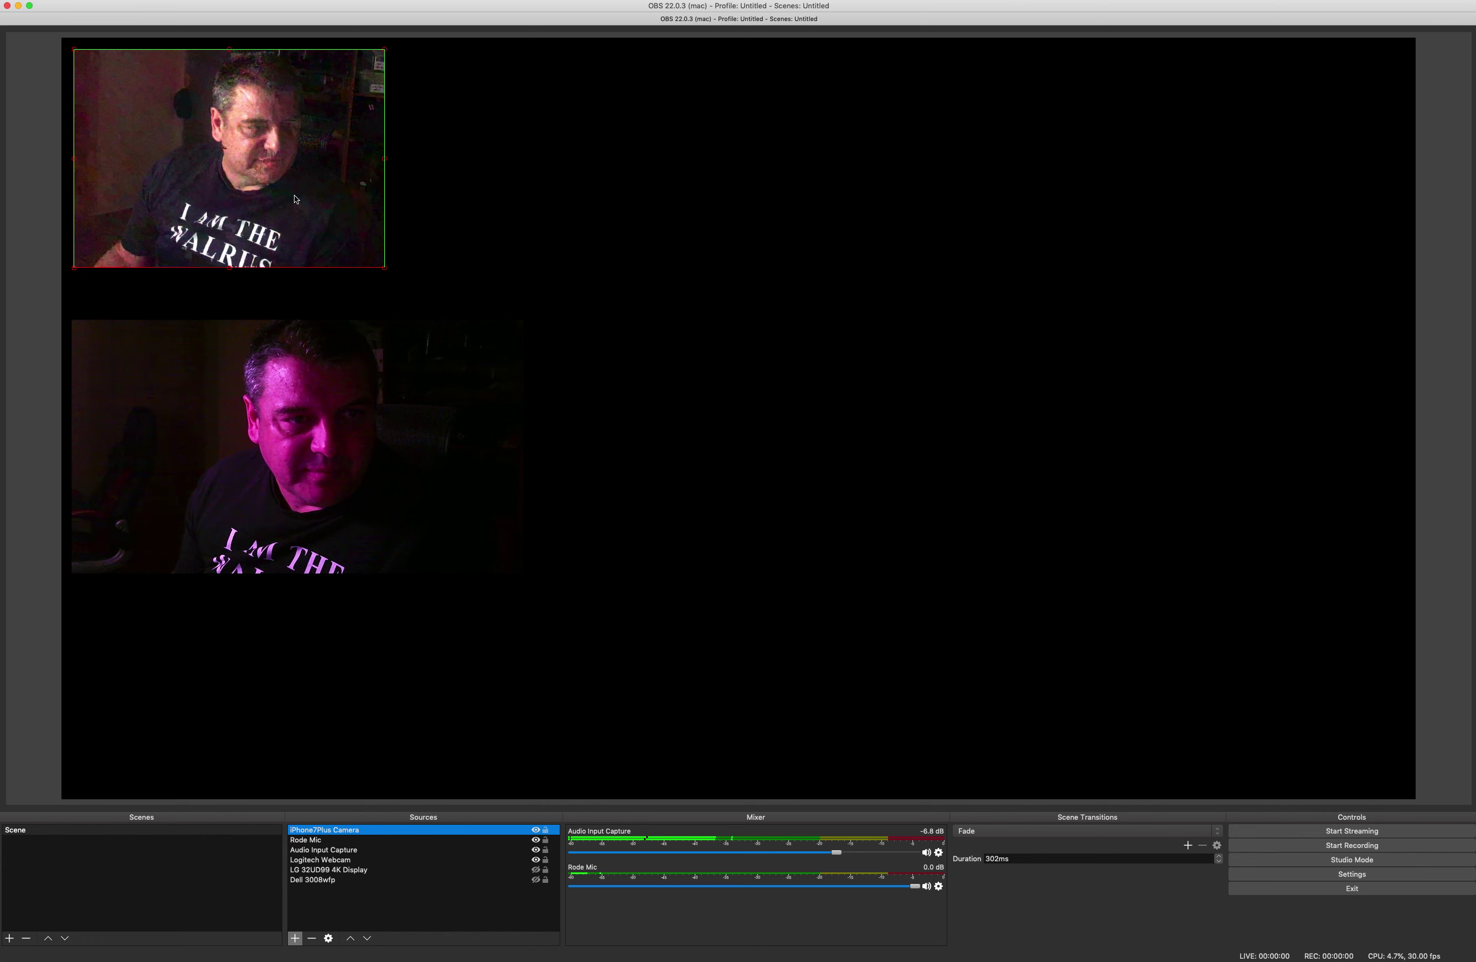
left_click(295, 398)
left_click(276, 248)
mouse_move(282, 238)
left_mouse_down()
mouse_move(297, 247)
mouse_move(273, 223)
left_mouse_up()
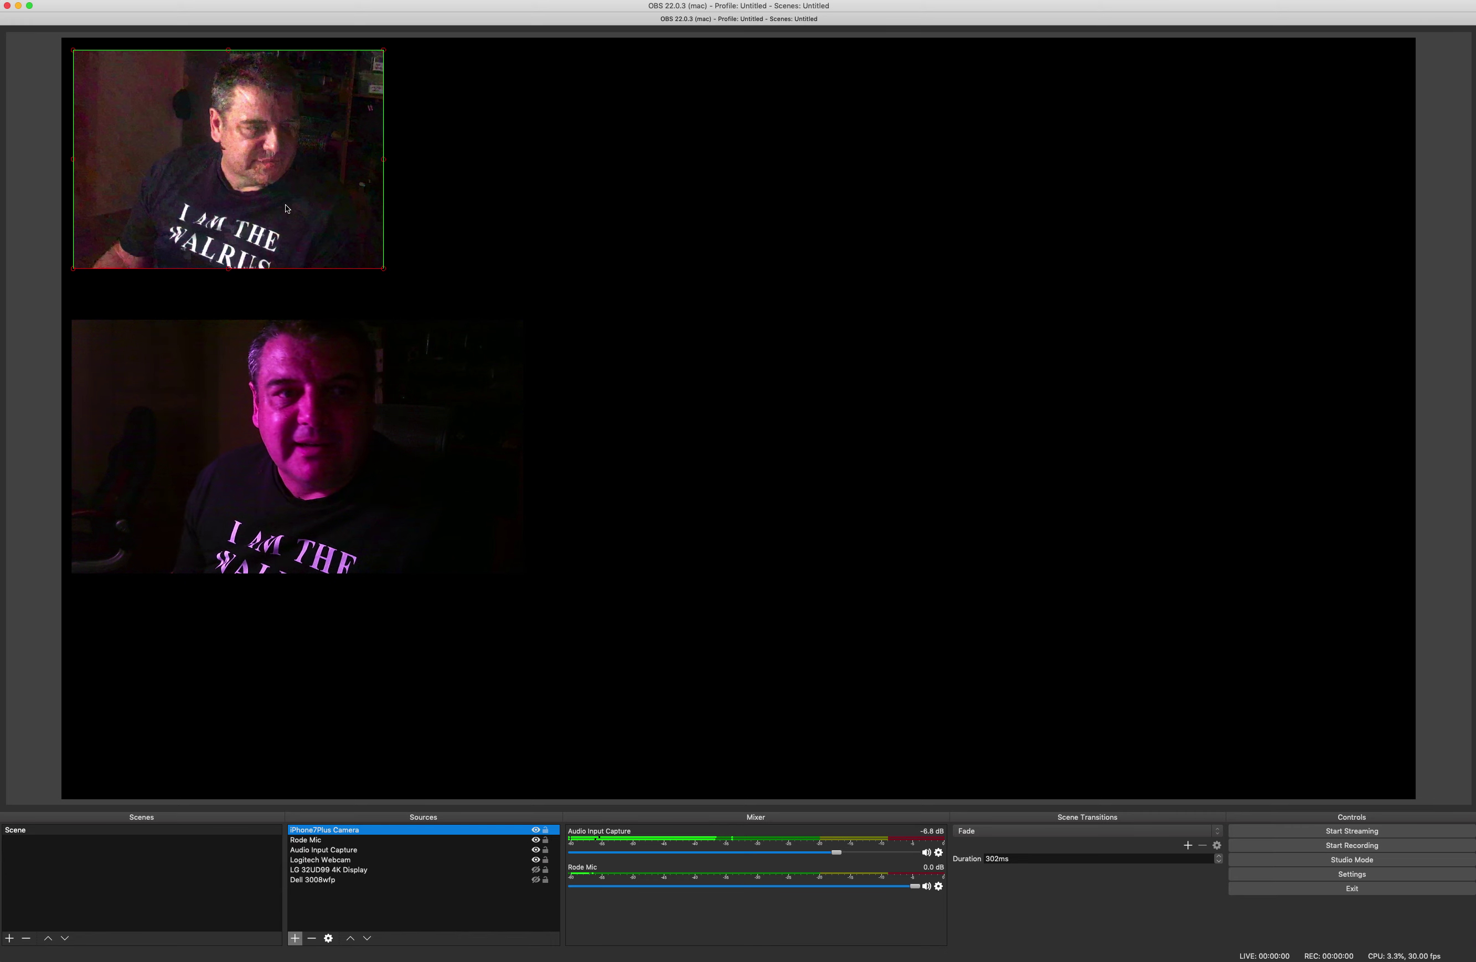
left_click_drag(290, 206, 309, 214)
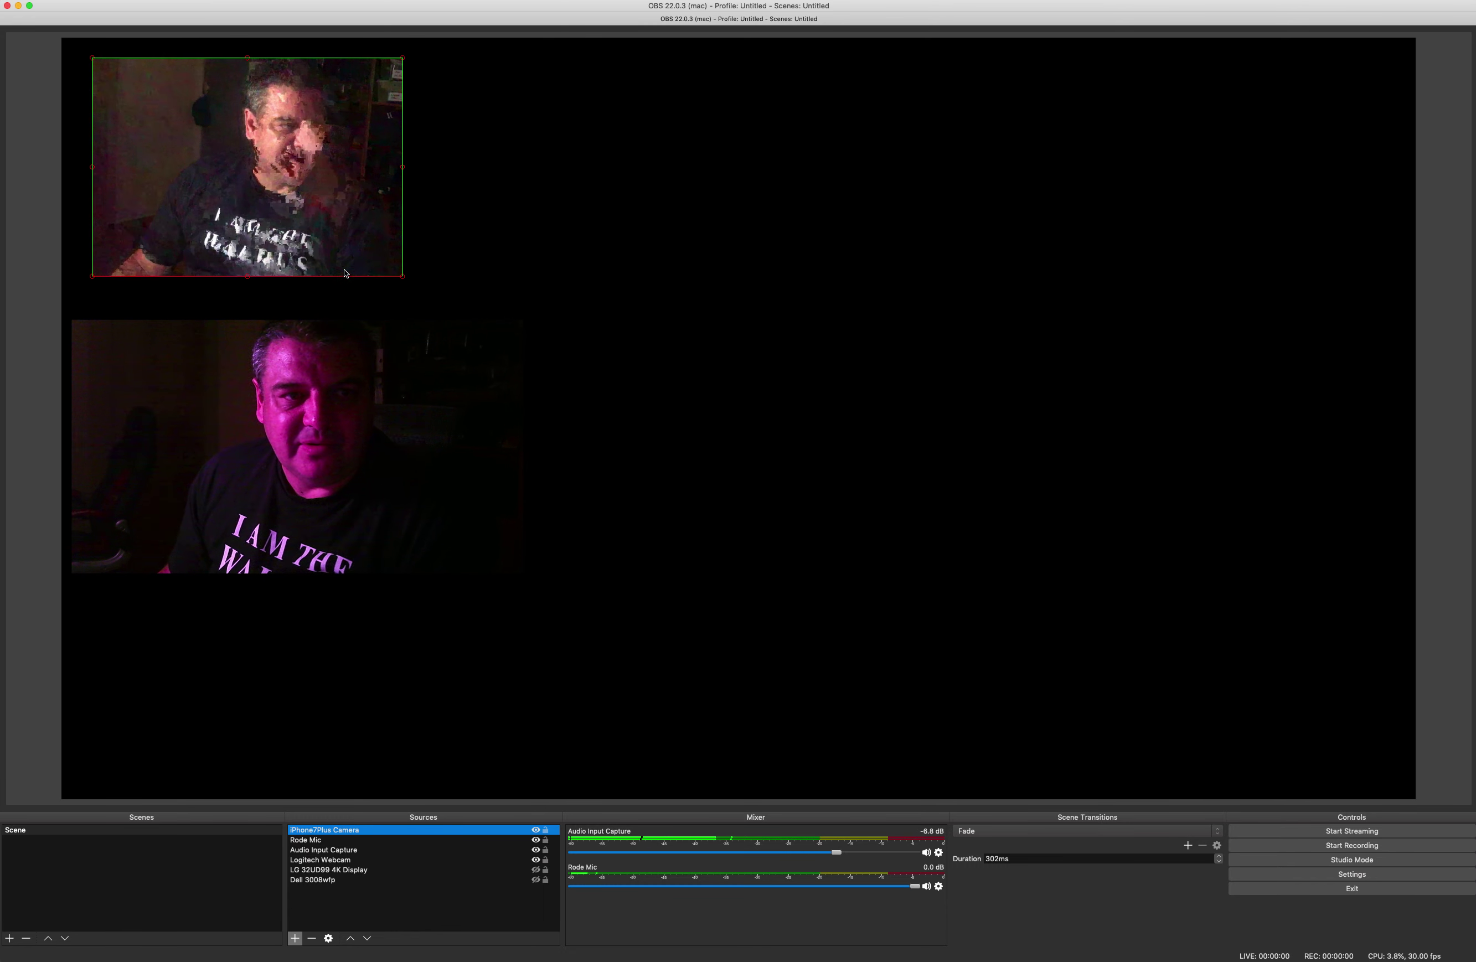
Step: Move the Logitech Webcam feed to the right half of the canvas and lower the iPhone camera feed beside it
left_click_drag(331, 377, 944, 203)
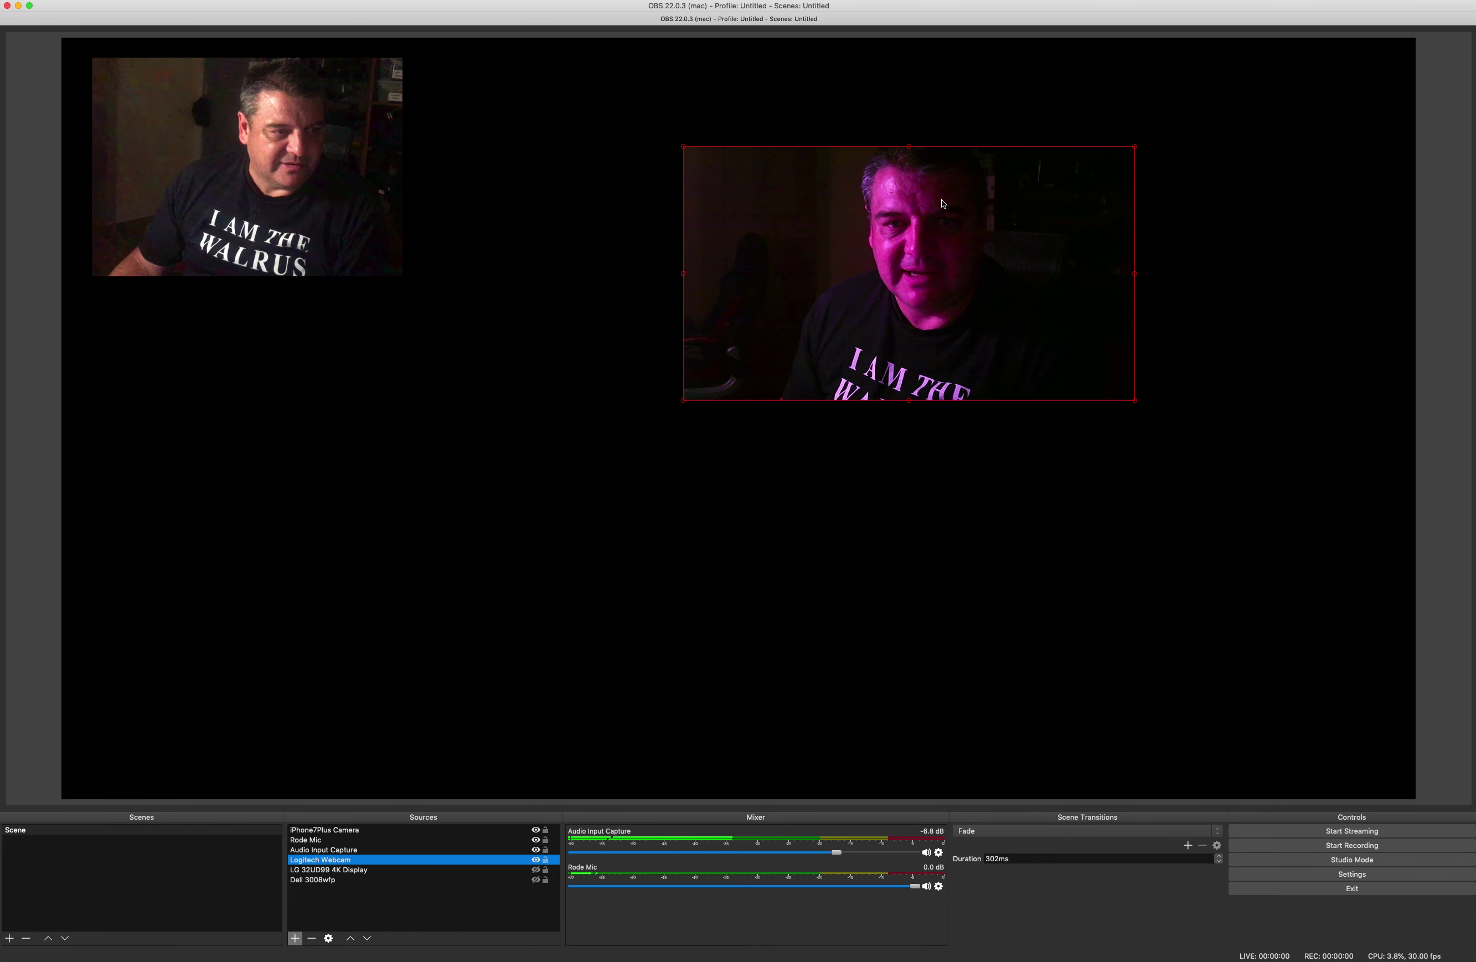
left_click_drag(341, 146, 325, 220)
left_click(1050, 261)
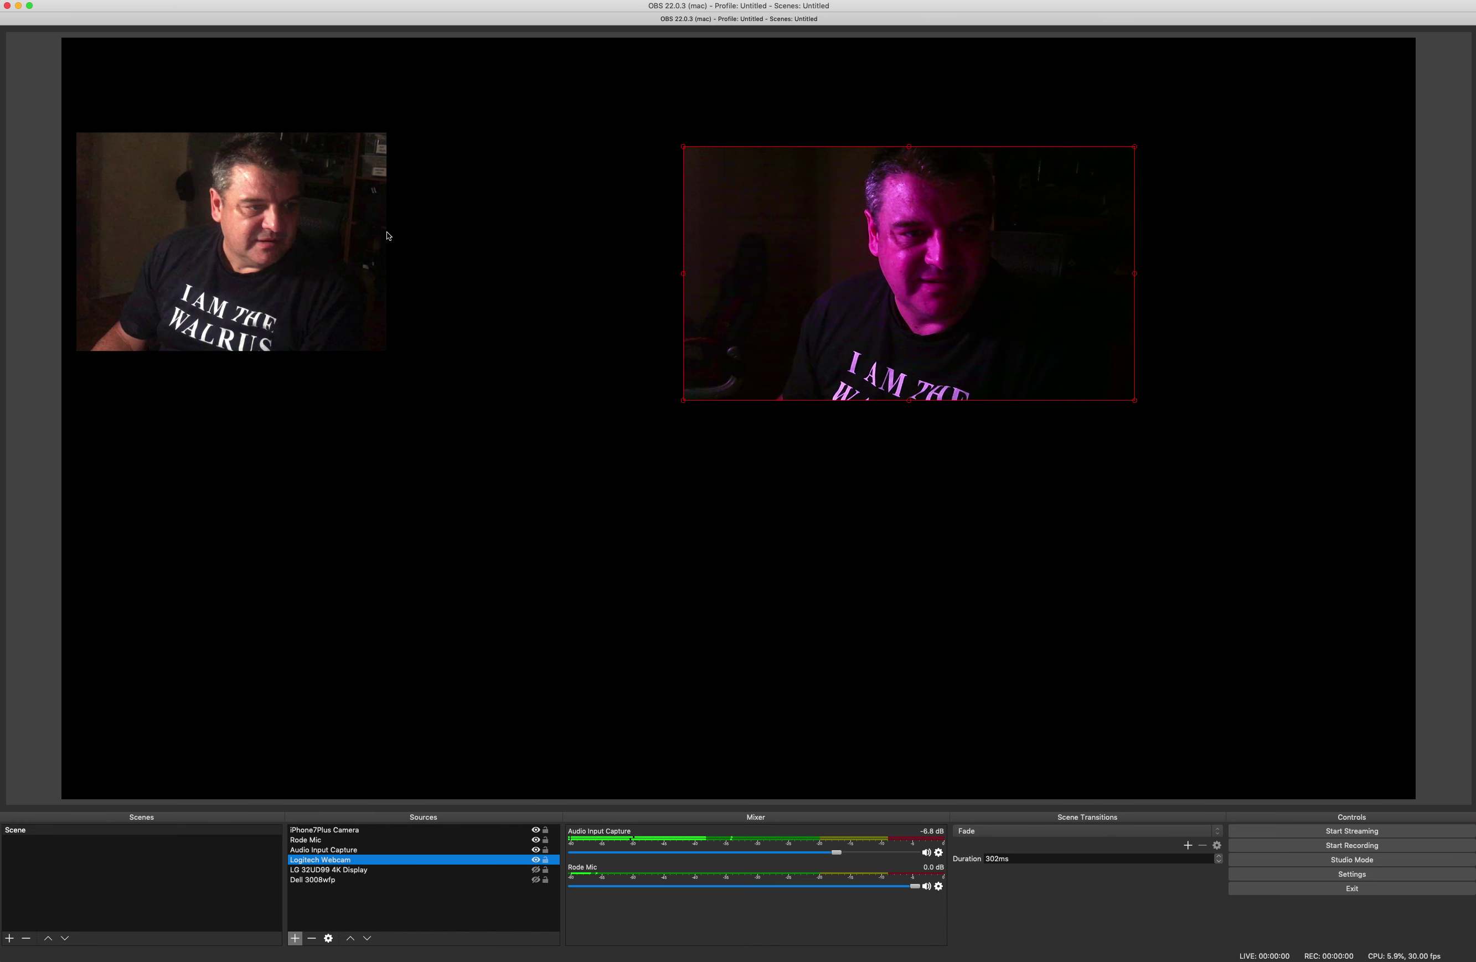
Step: Enlarge the iPhone camera and Logitech Webcam feeds so they sit side by side with their top edges aligned
left_click(319, 235)
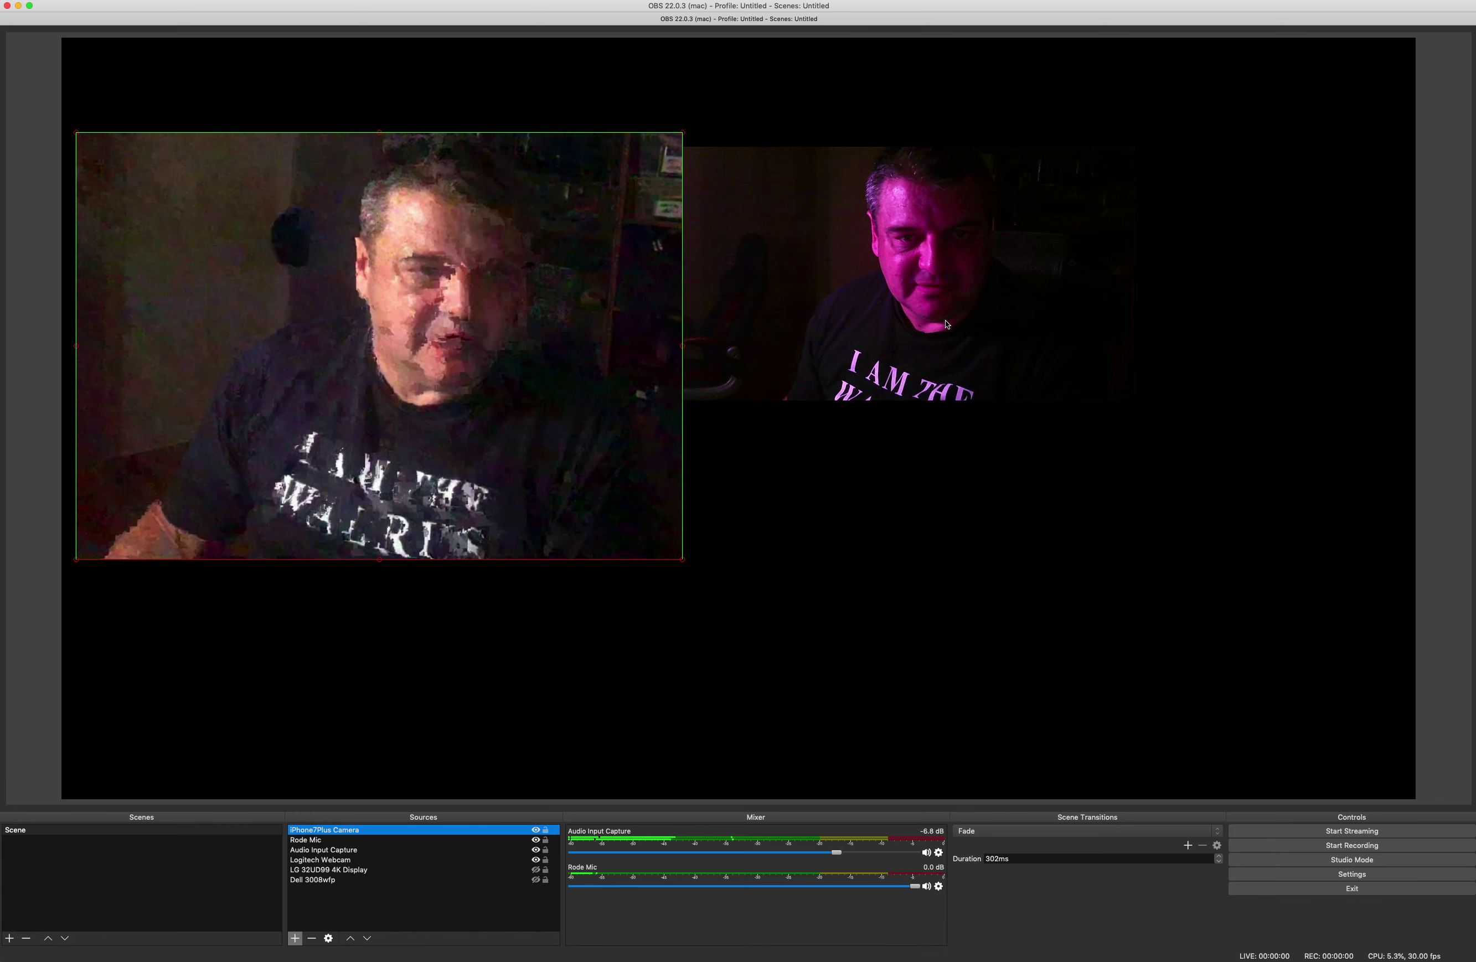
left_click(903, 256)
left_click_drag(903, 257, 902, 236)
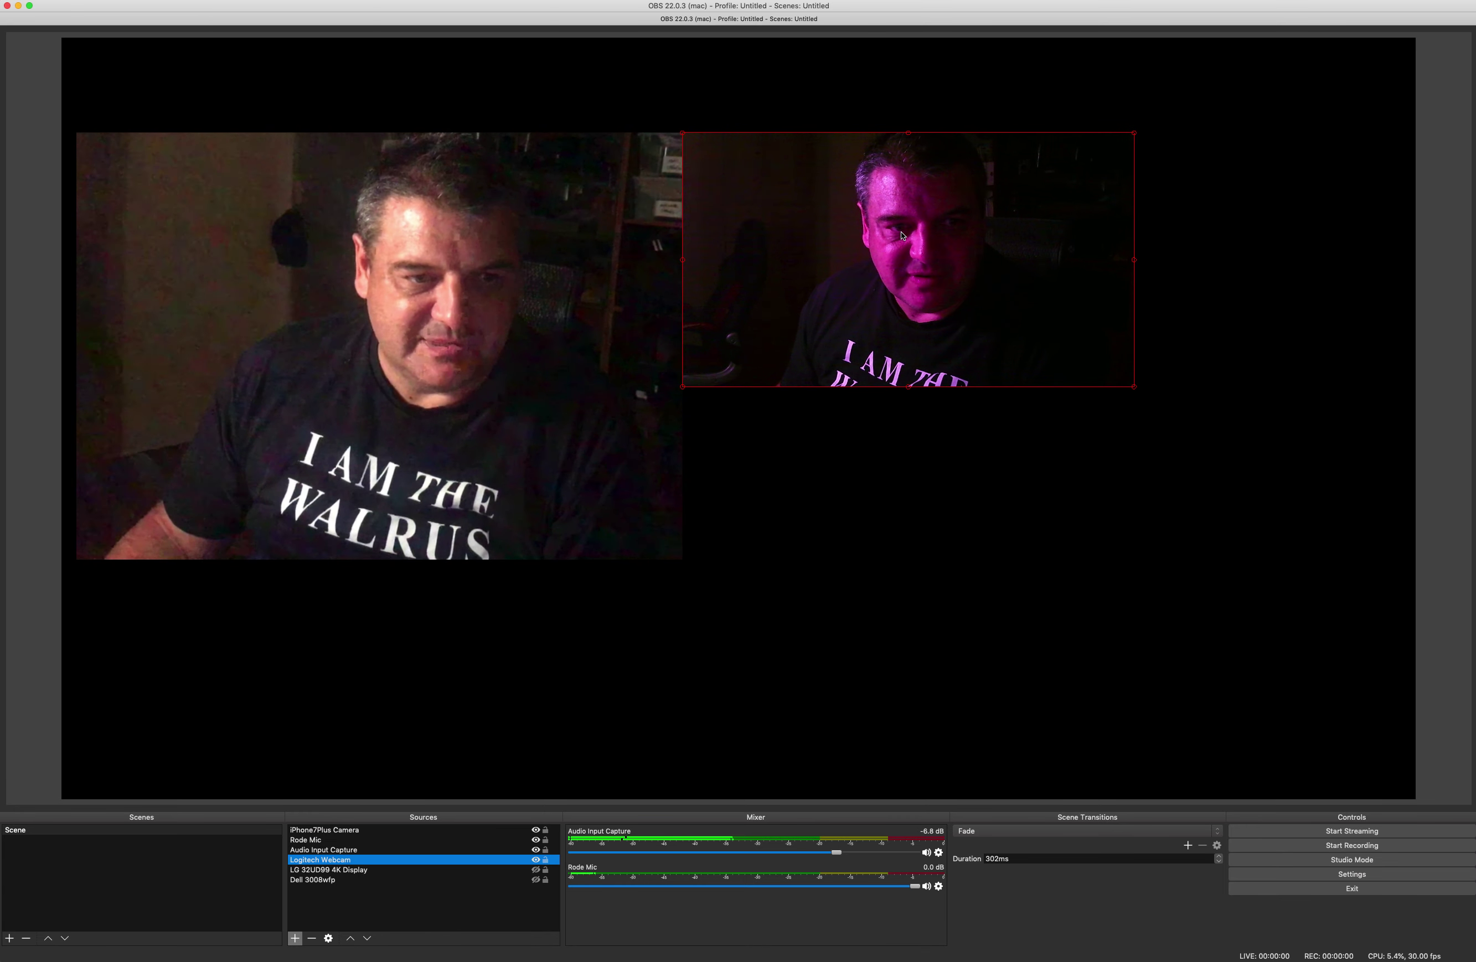
left_click_drag(1133, 389, 1288, 592)
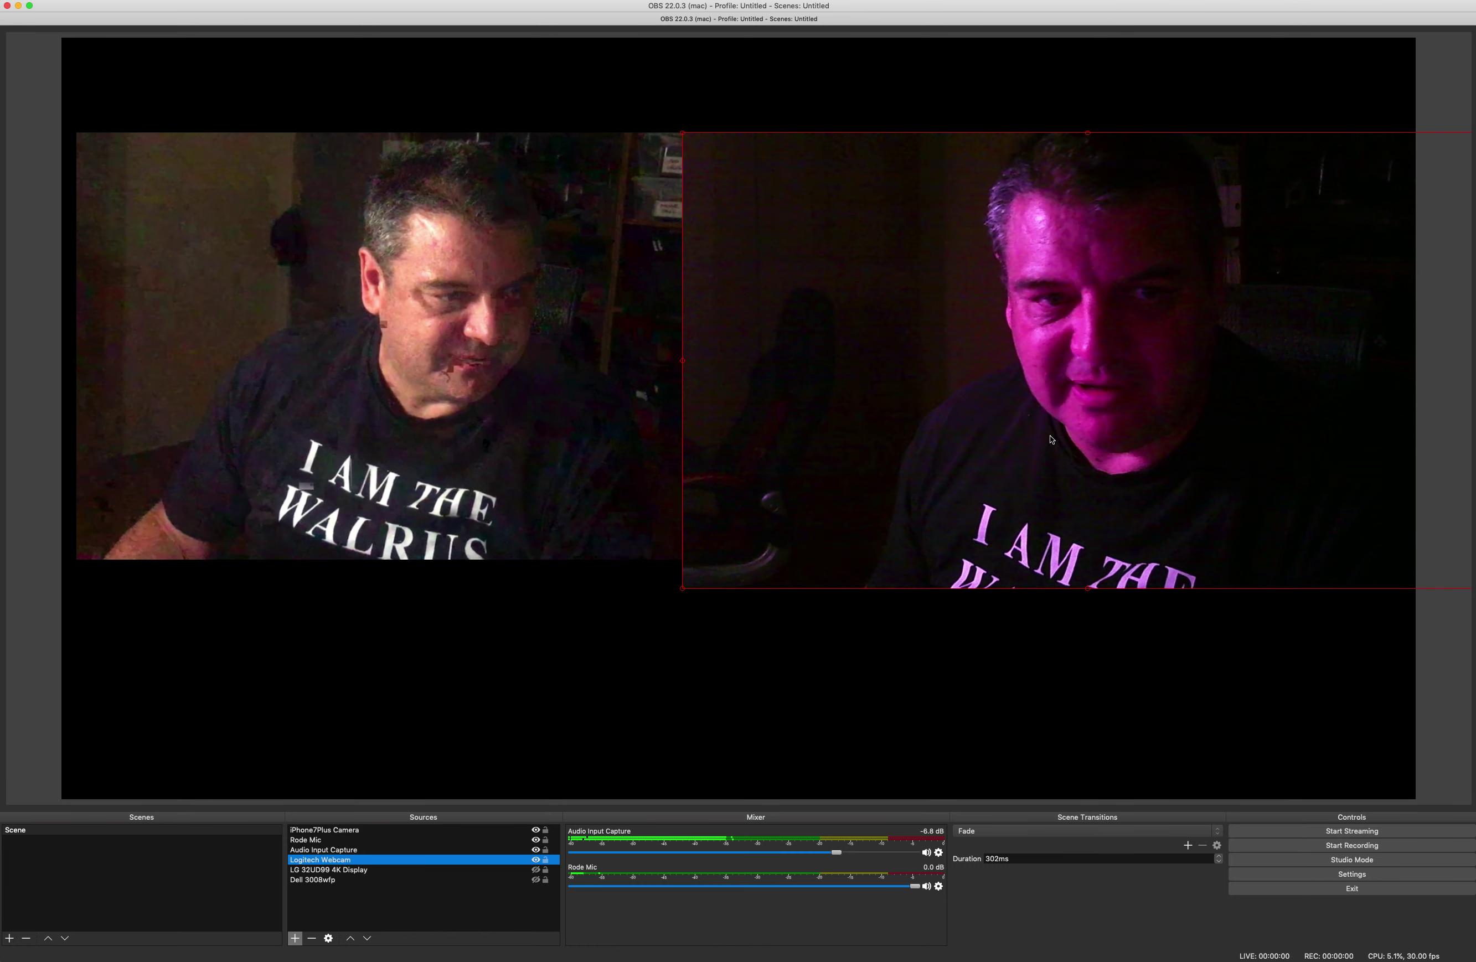
left_click(543, 370)
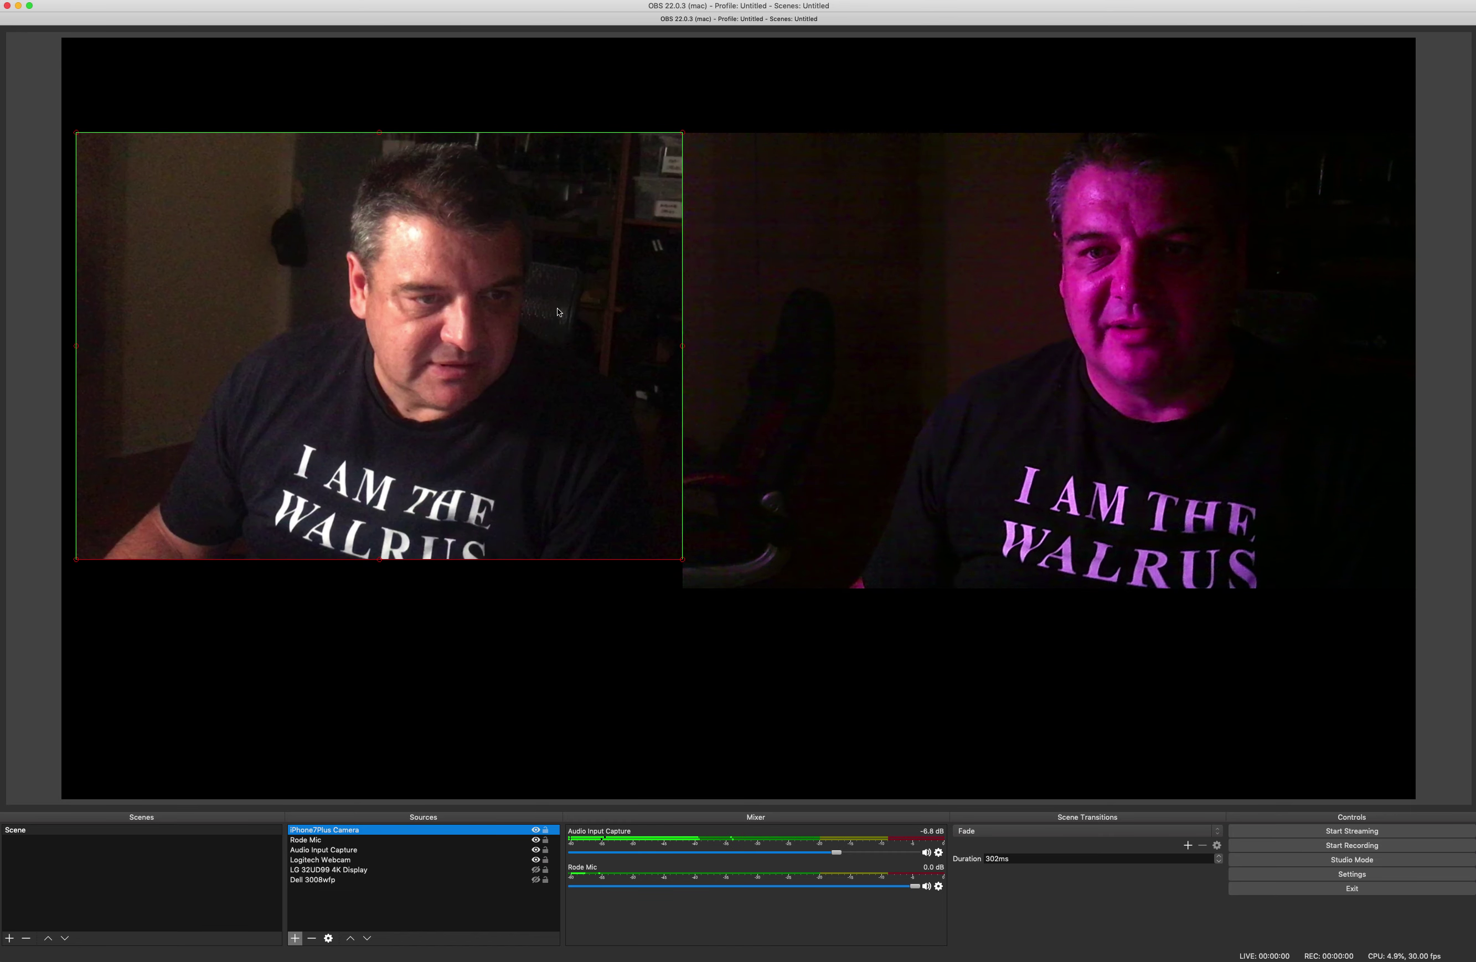
left_click(383, 325)
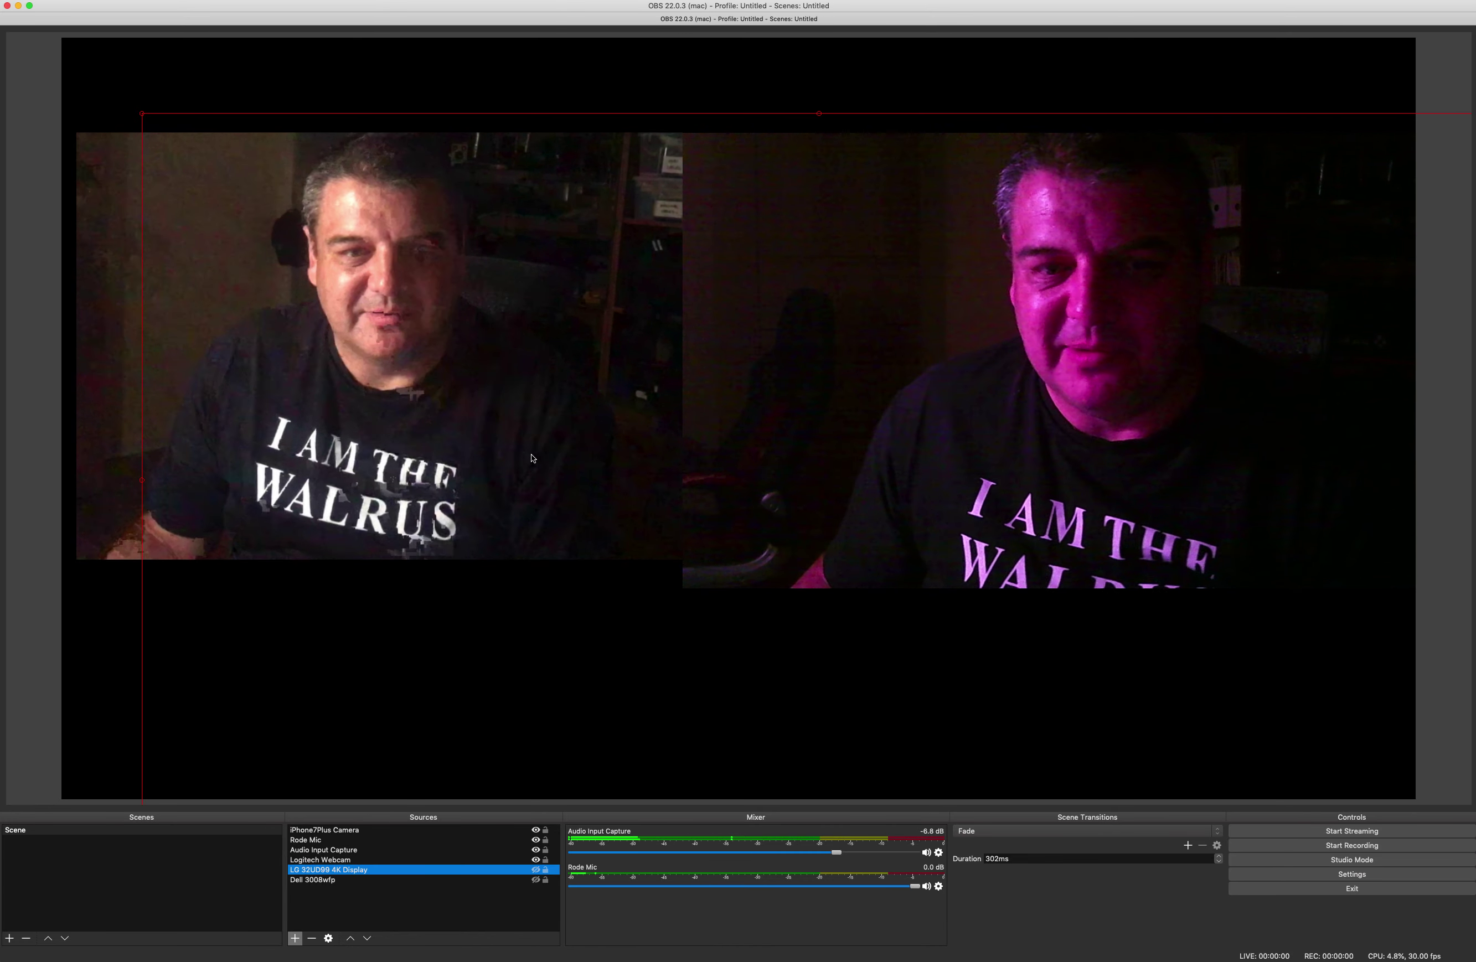
key("Down")
left_click(483, 383)
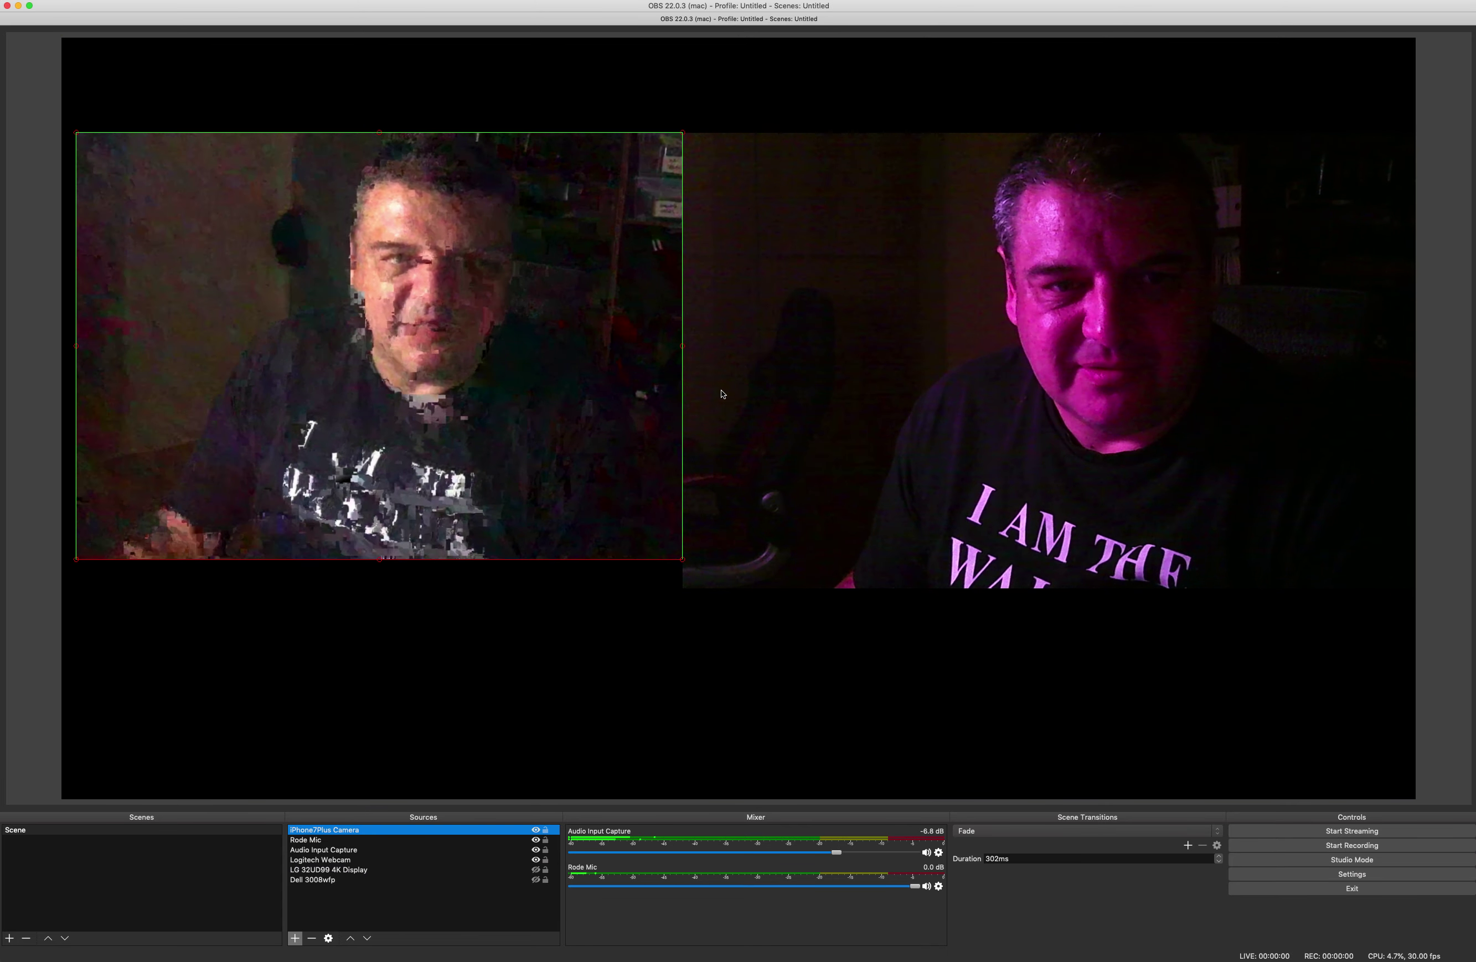
left_click(1022, 578)
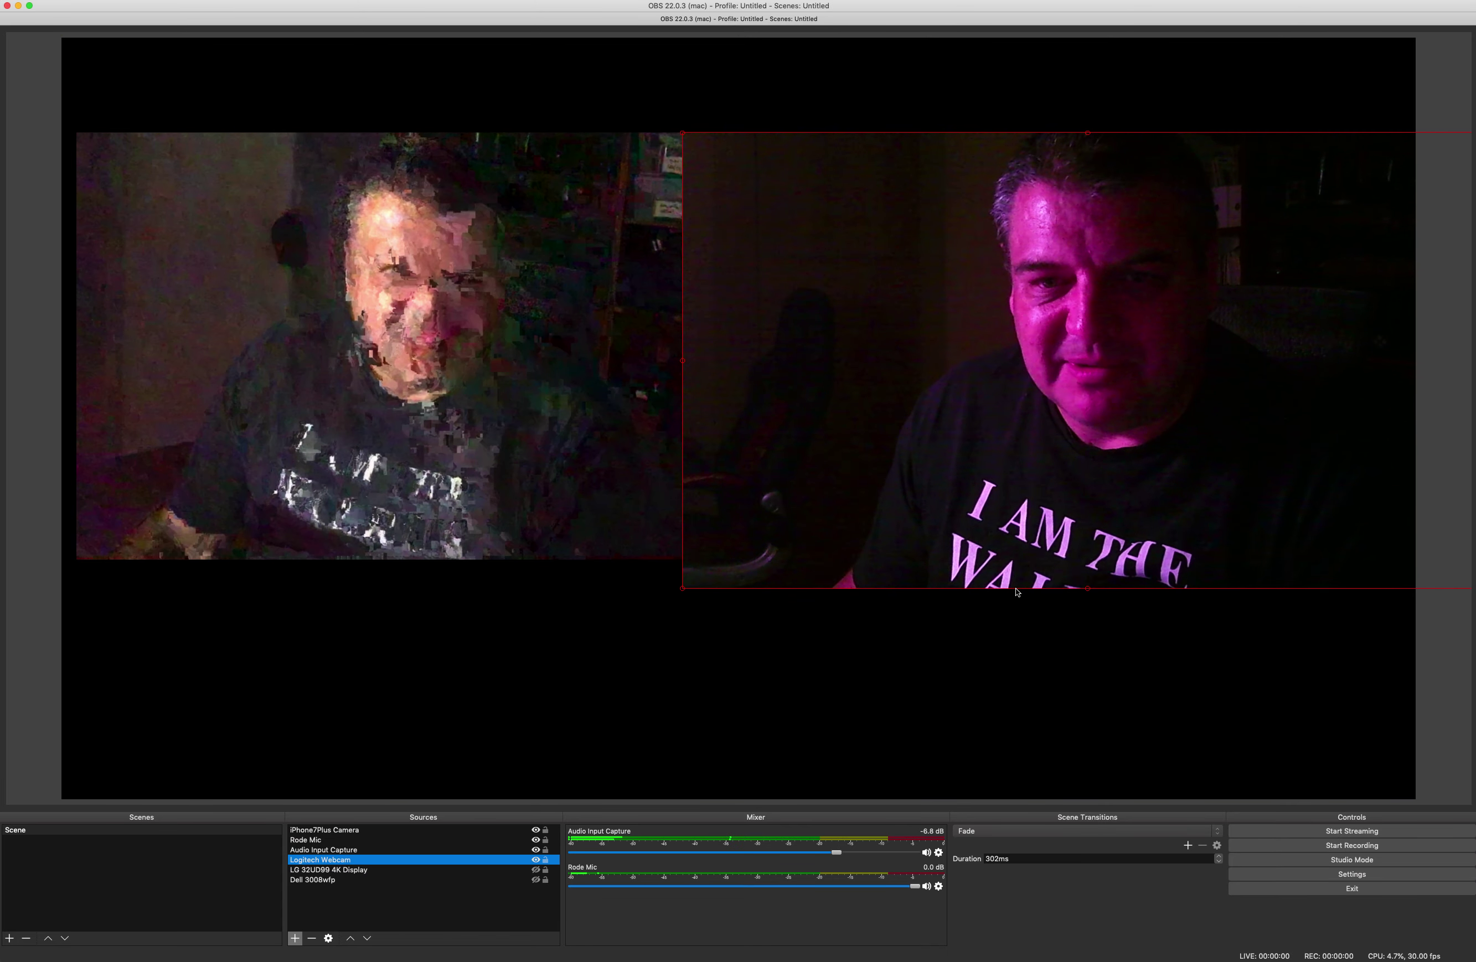